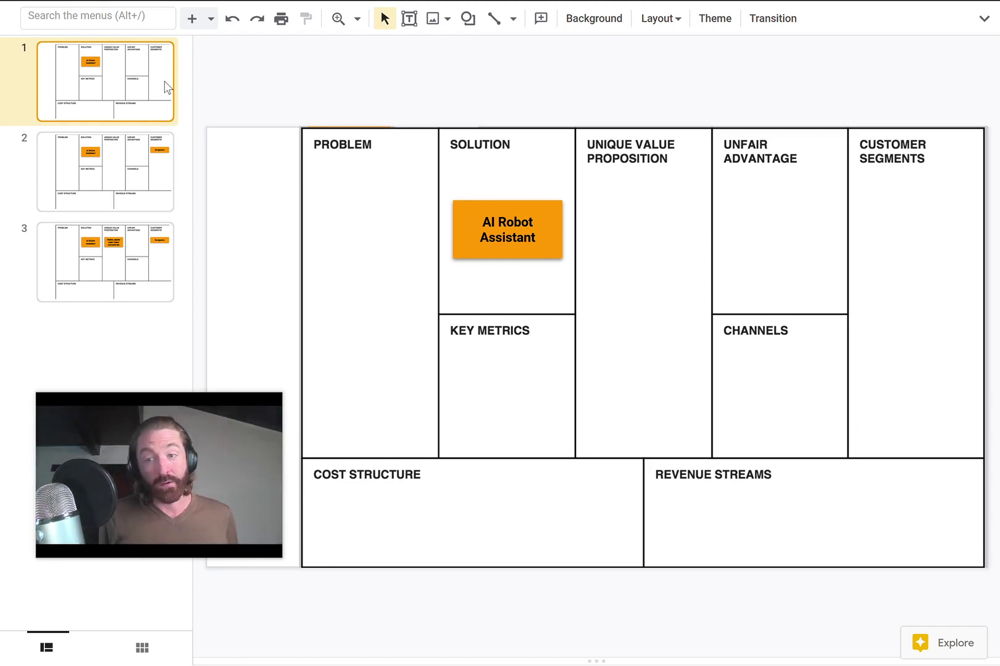
Advance from slide 1 to slide 3, which holds the Surgeons and value proposition notes
key(Down)
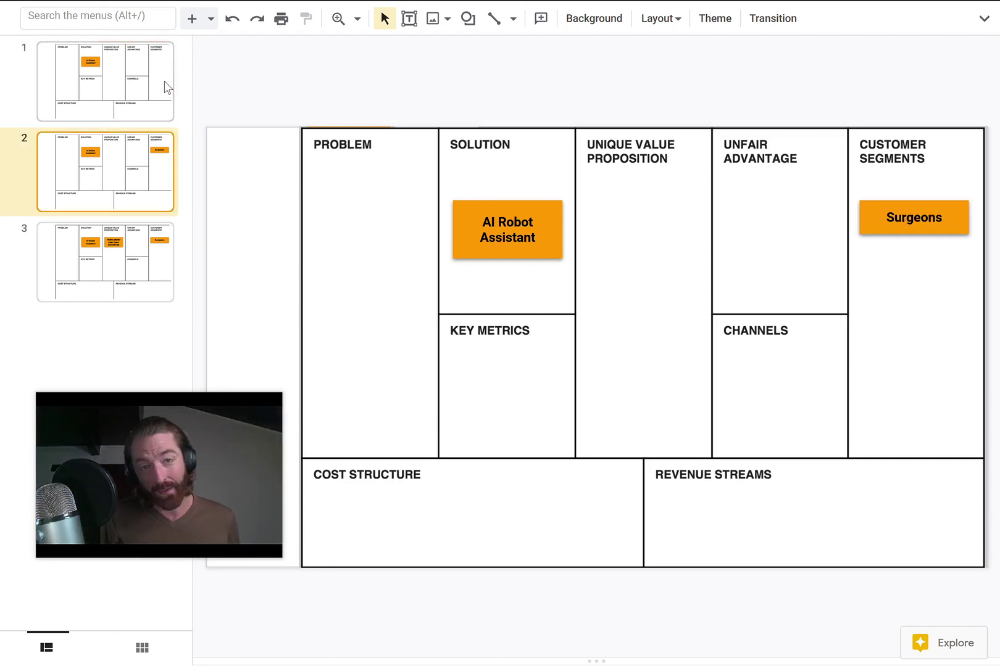
key(Down)
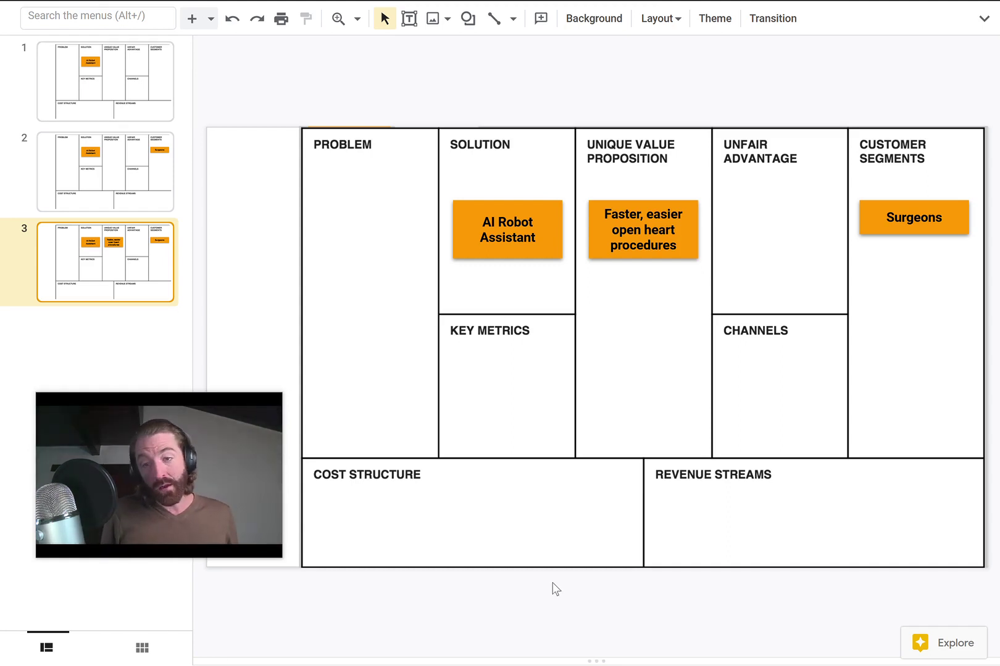
Duplicate the Surgeons note just below itself and relabel the copy 'Hospital'
click(864, 210)
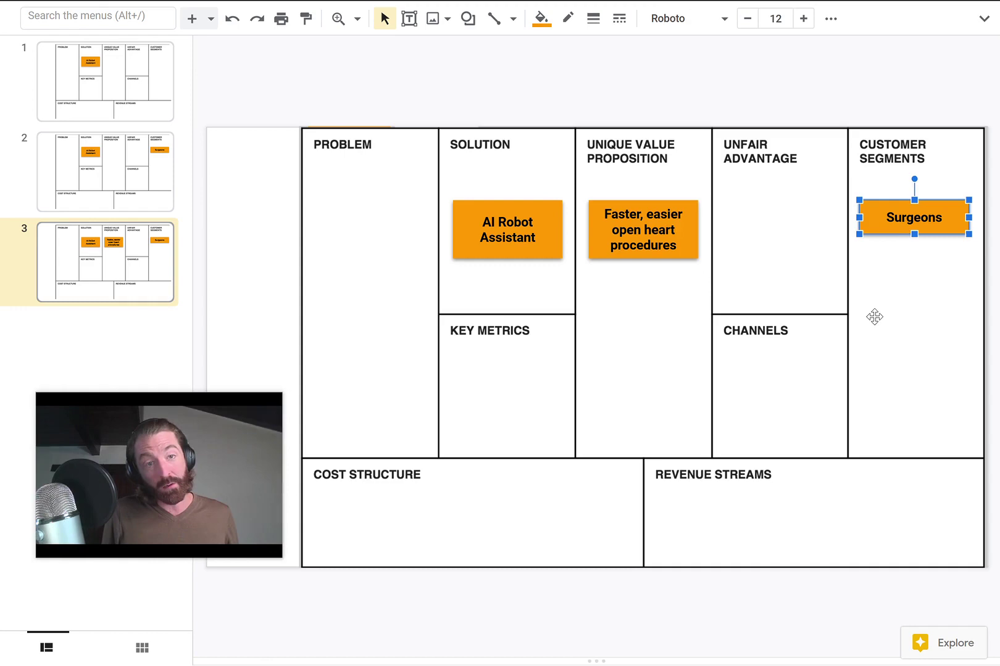
key(ctrl+d)
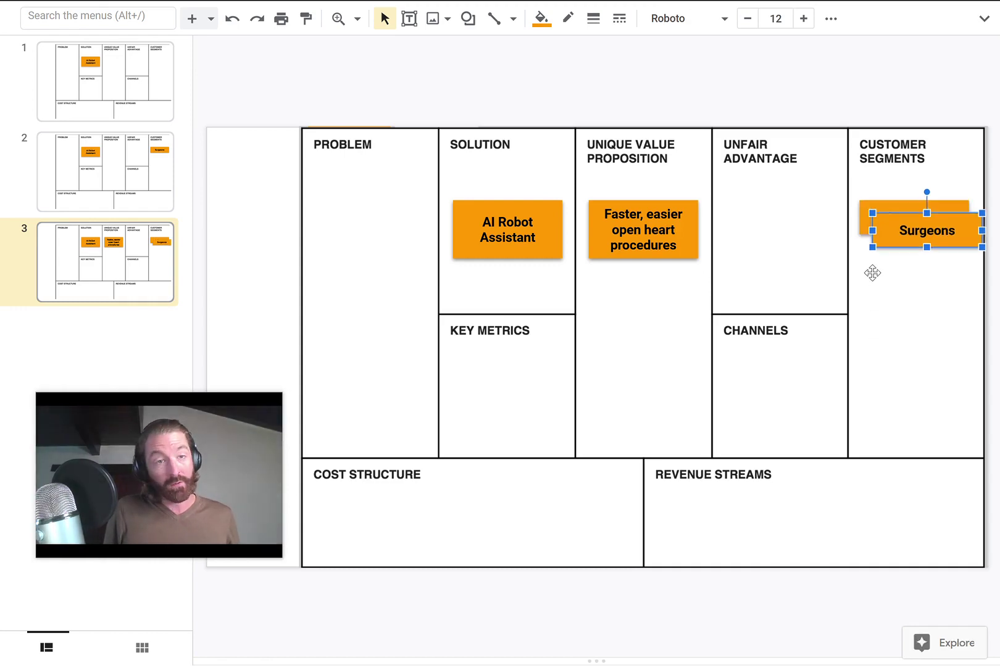
drag(886, 224, 871, 272)
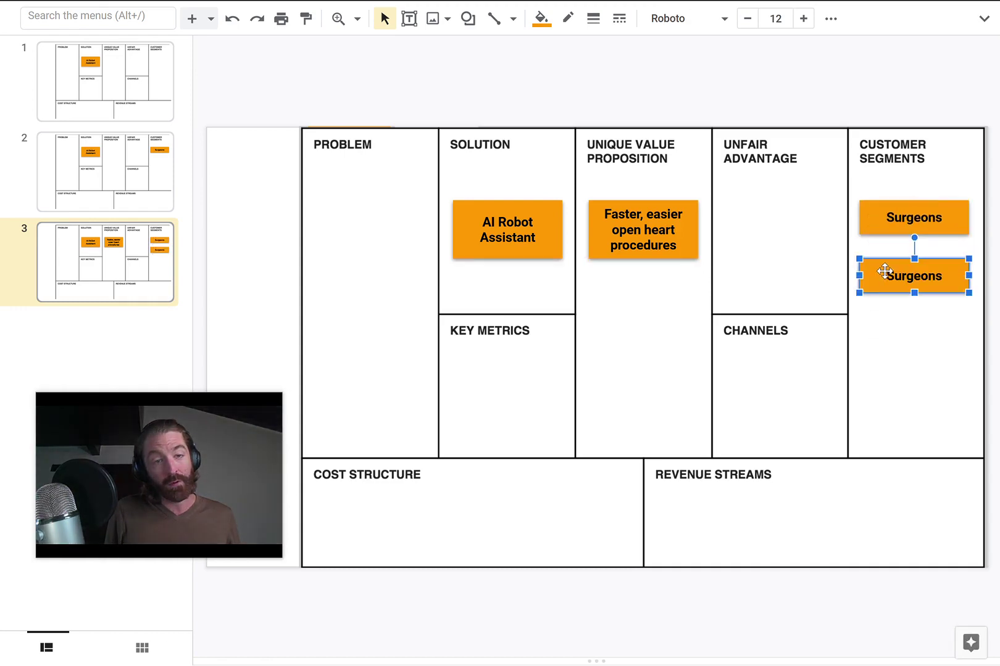
double_click(903, 274)
text(Hospital)
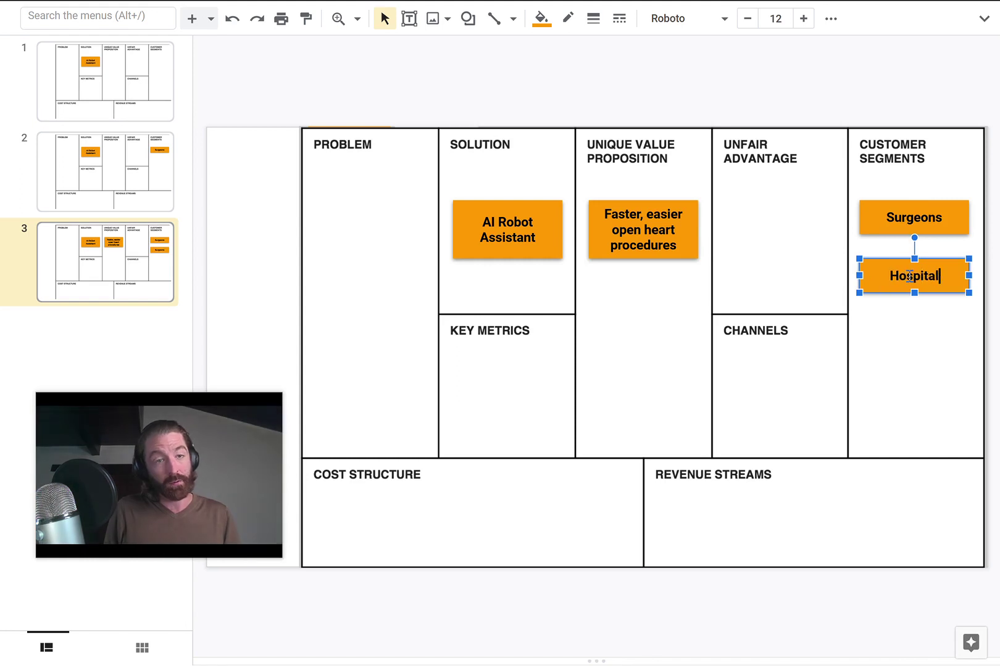
text( Ad)
key(BackSpace)
key(BackSpace)
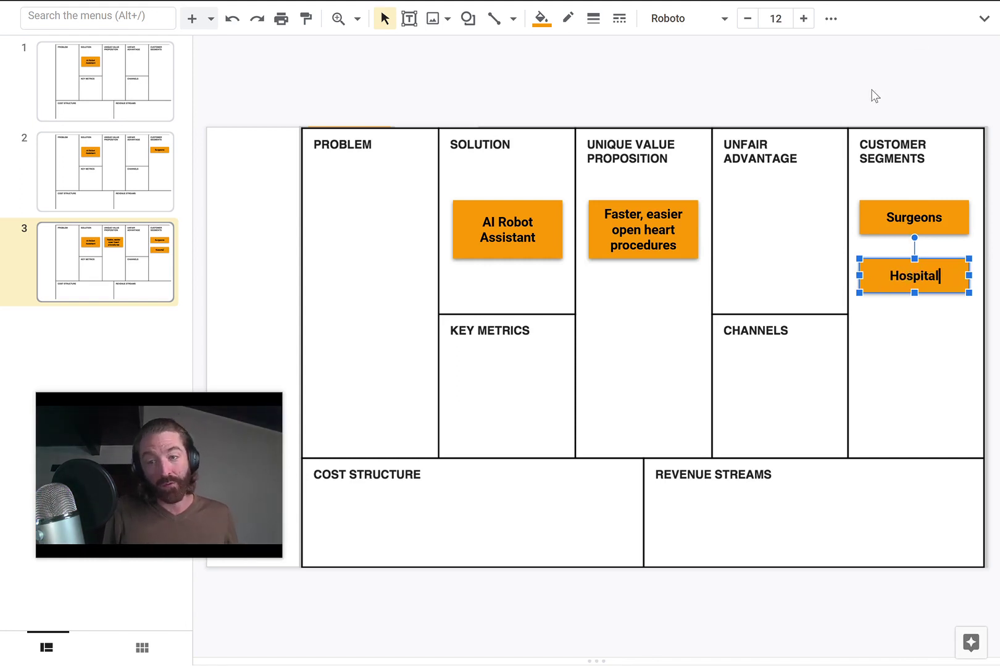
Give the Hospital note a light green fill after briefly trying blue
click(541, 20)
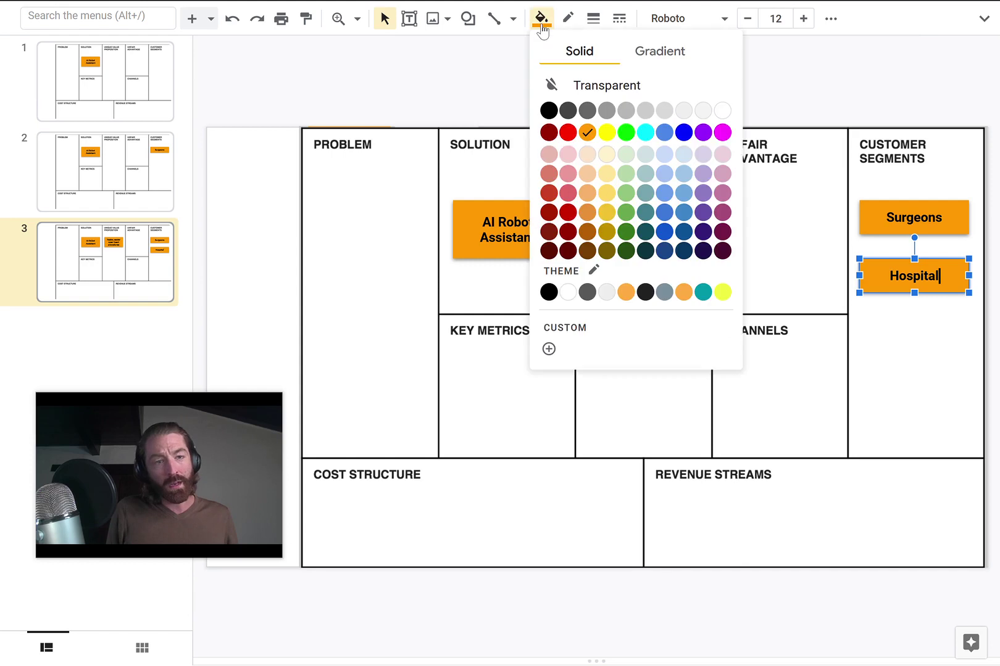
click(631, 134)
click(554, 27)
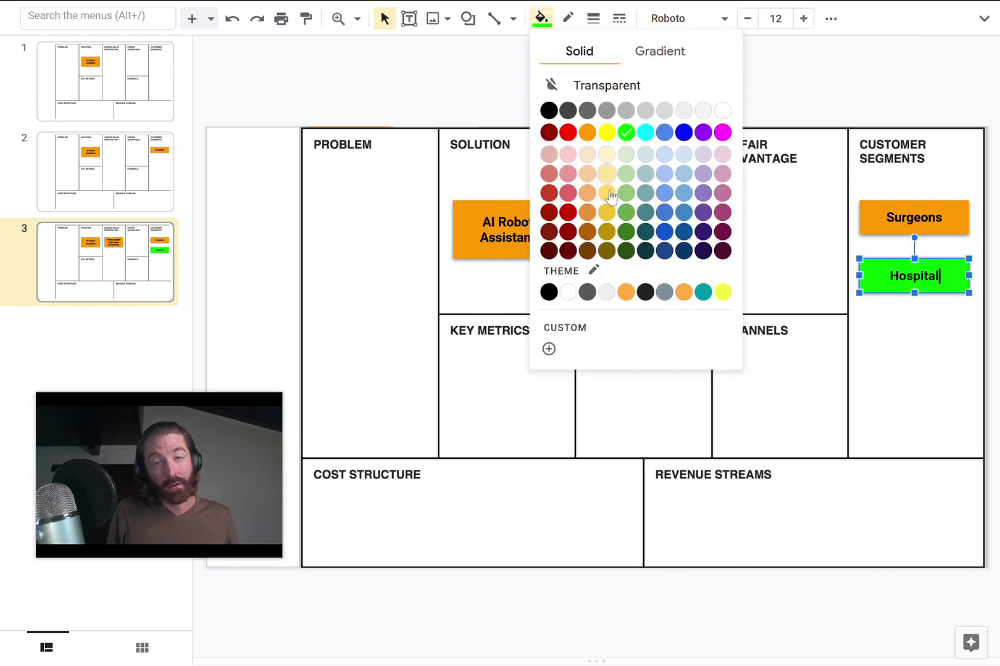
click(661, 207)
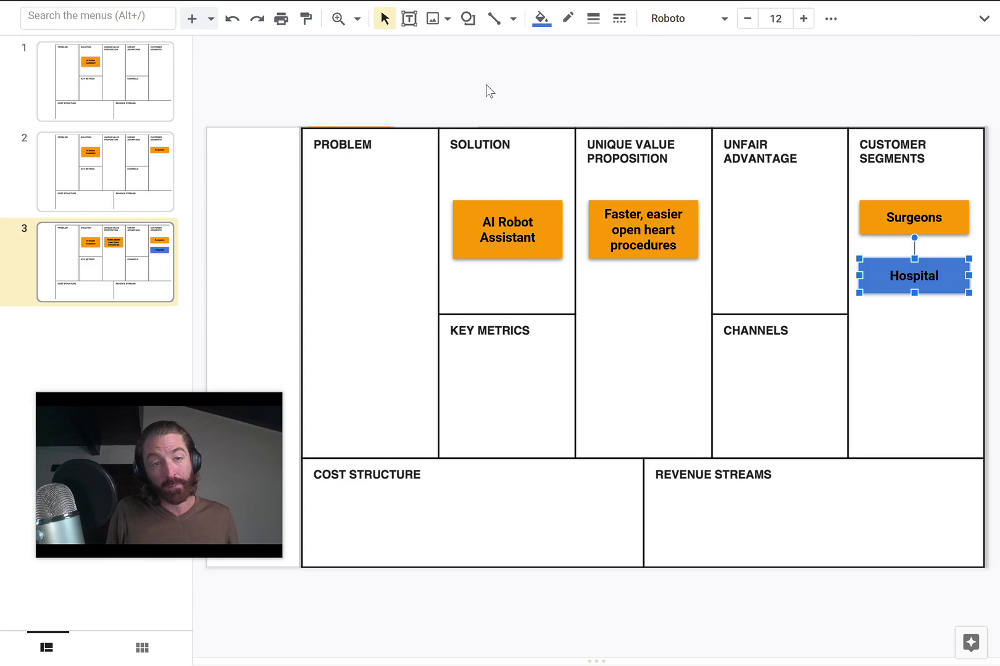
click(540, 19)
click(631, 134)
key(Escape)
key(Escape)
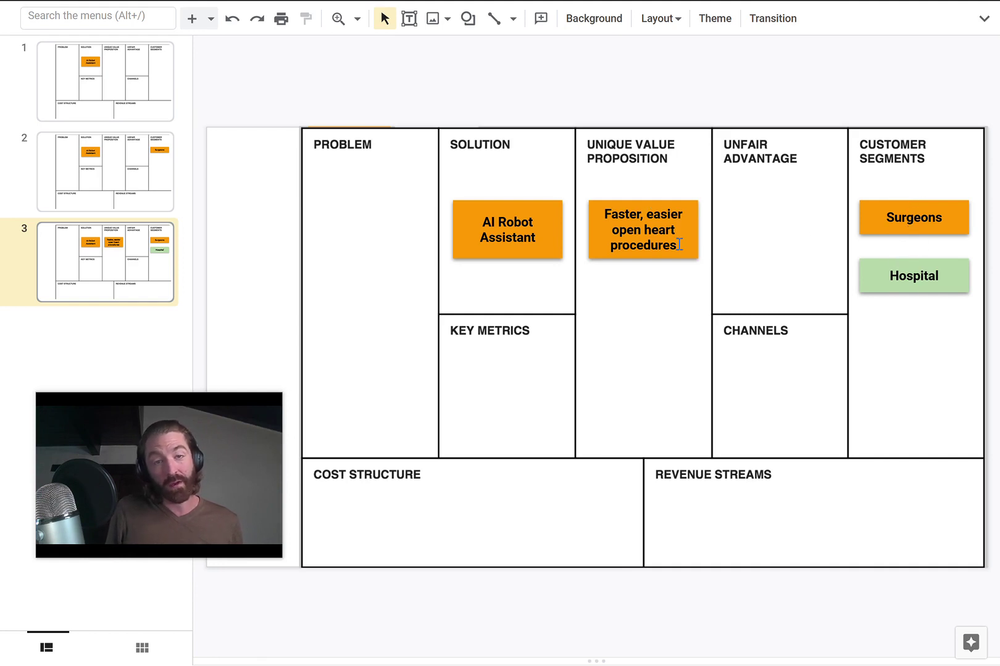
Copy Hospital into Unique Value Proposition as a taller 'Reduces mistakes and lawsuits' note
drag(874, 277, 615, 281)
double_click(633, 297)
text(Redcu)
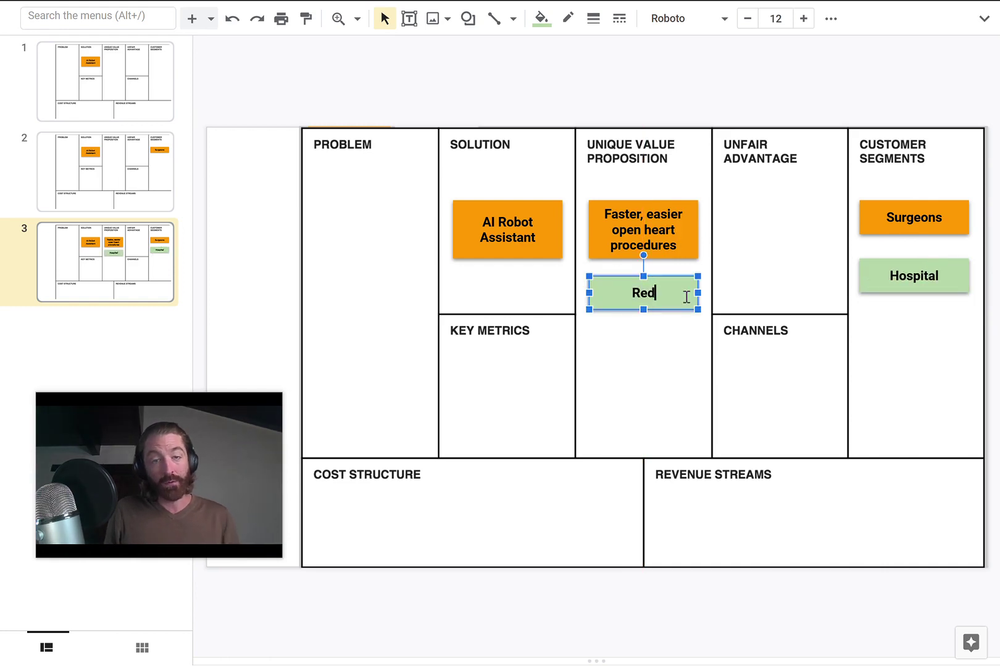
key(BackSpace)
key(BackSpace)
text(uces mistakes a)
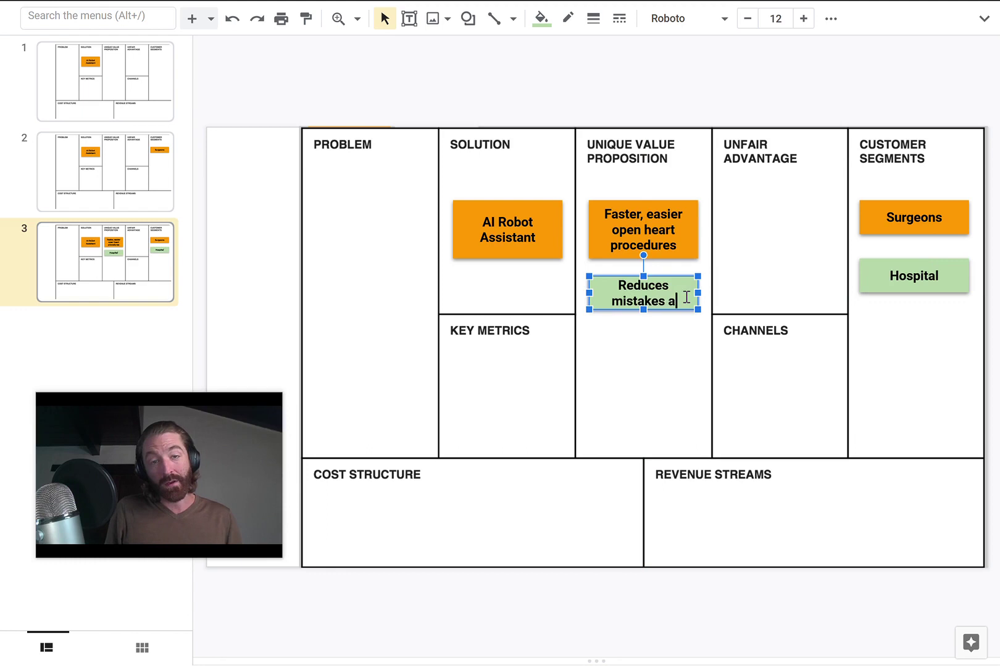
text(nd lowsuits)
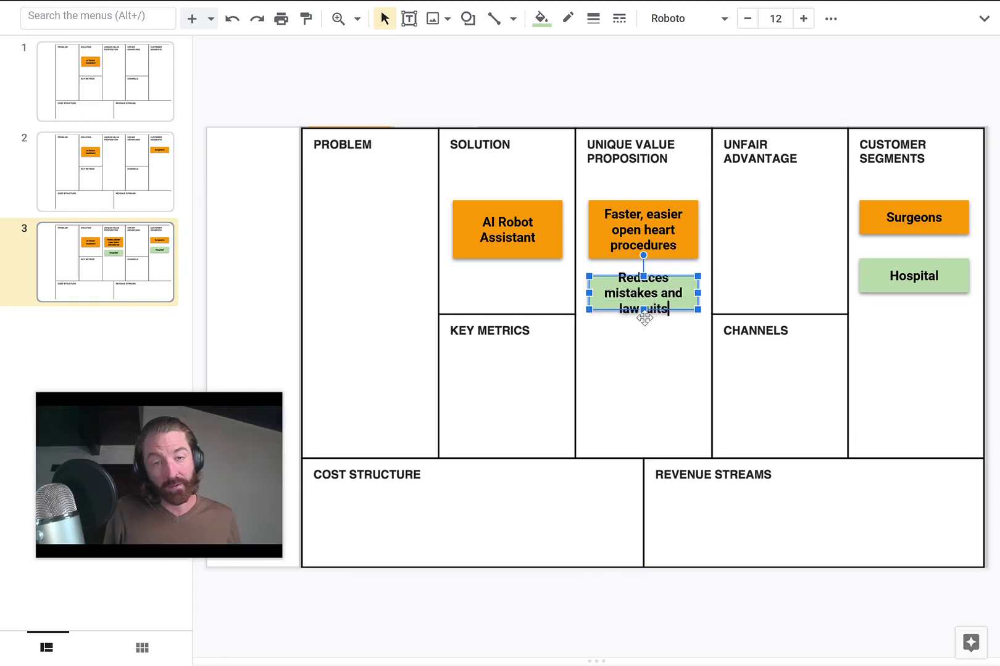
drag(643, 310, 644, 334)
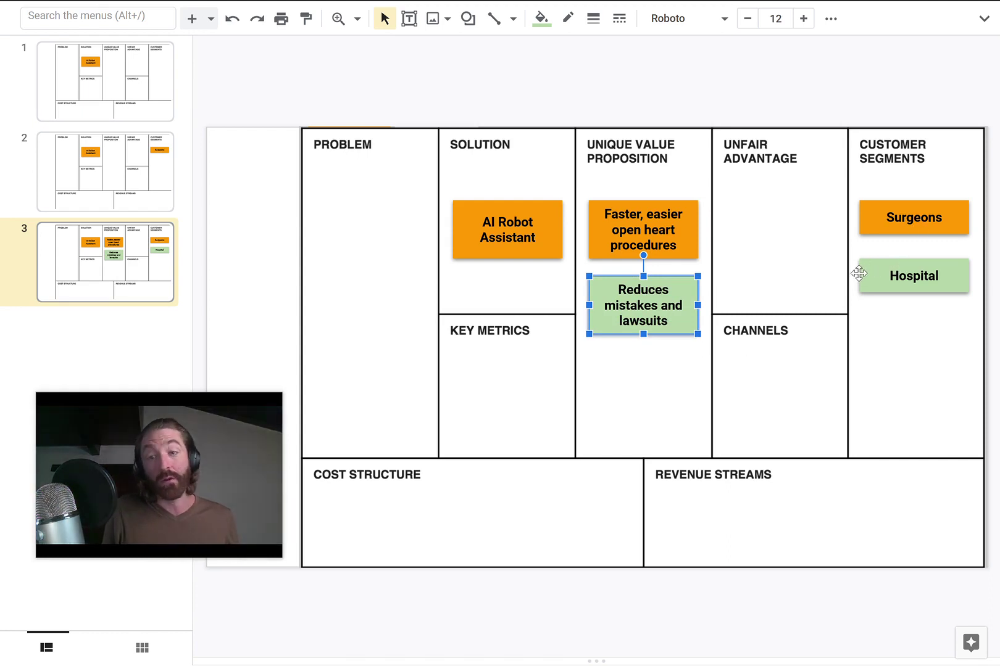
Nudge Hospital and AI Robot Assistant upward and copy the Reduces note into Solution
drag(859, 275, 859, 263)
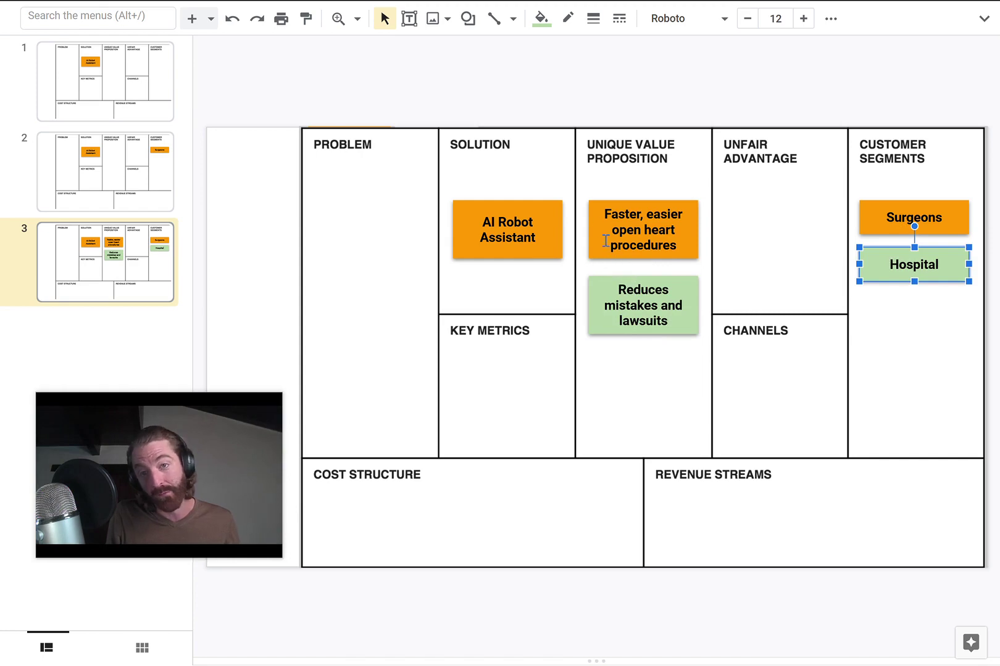
drag(532, 210, 530, 174)
click(617, 286)
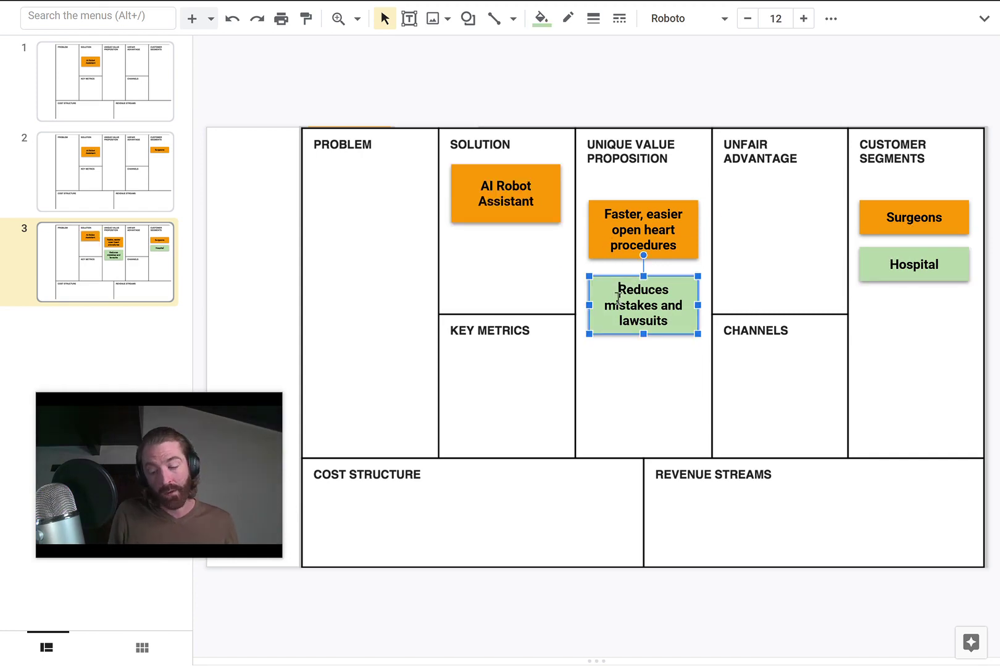
drag(599, 280, 470, 236)
Relabel the copied green note in Solution 'Auto-generated reports and data'
key(Return)
key(BackSpace)
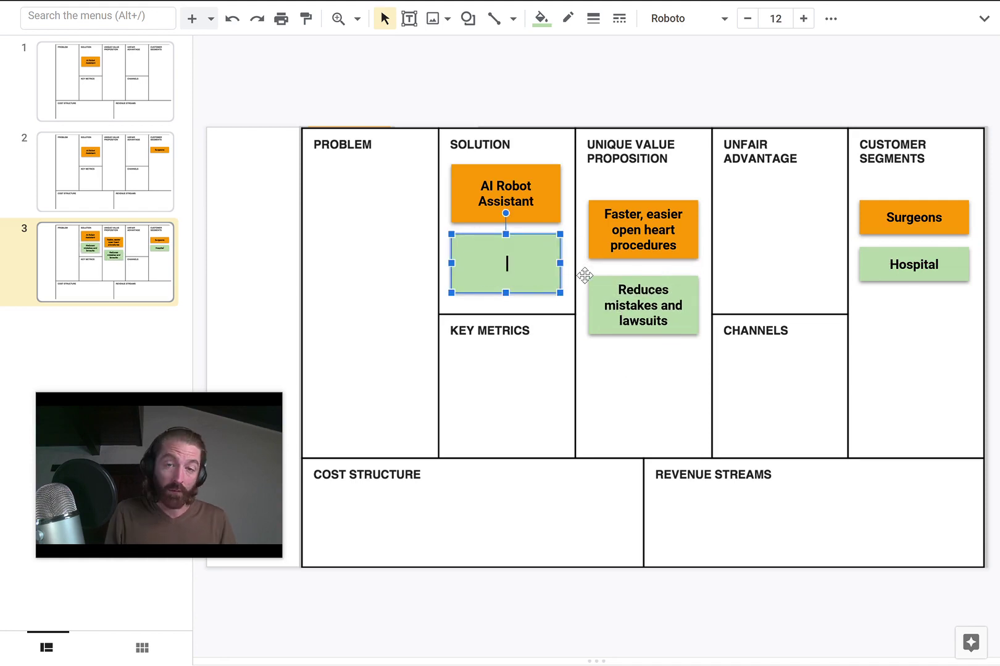
text(Auto-generated rpore)
key(BackSpace)
key(BackSpace)
key(BackSpace)
key(BackSpace)
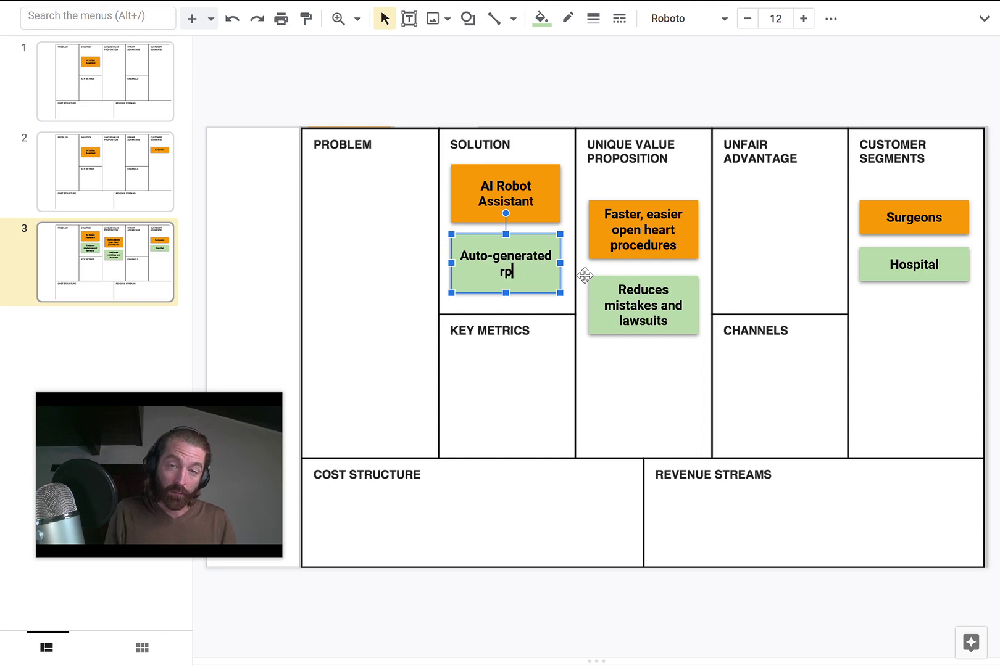
text(eports and data)
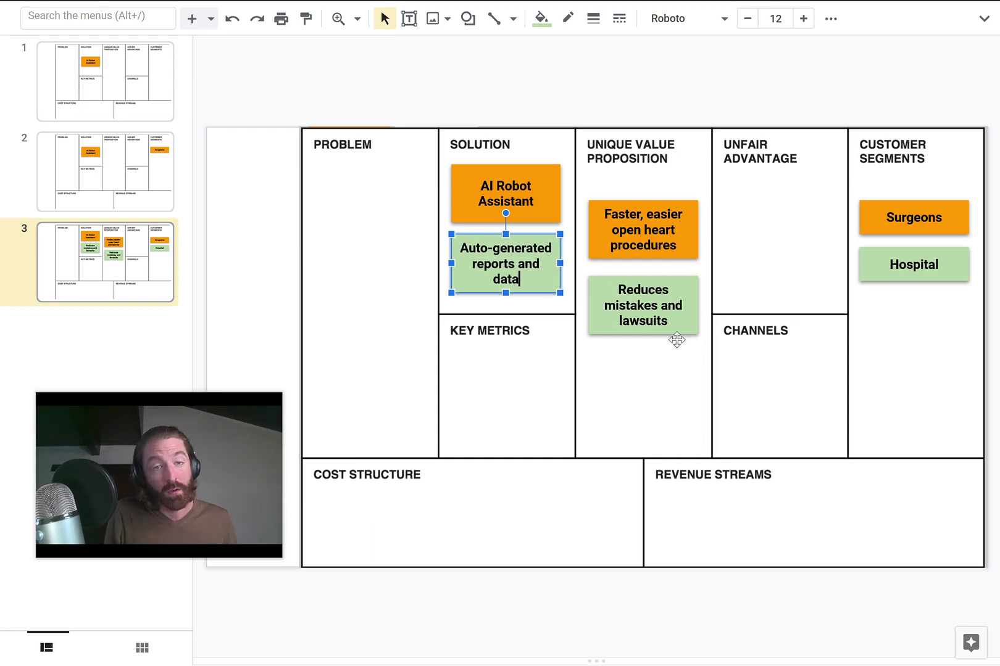
Select the Hospital and Reduces mistakes notes in turn, then clear the selection
click(903, 271)
click(644, 300)
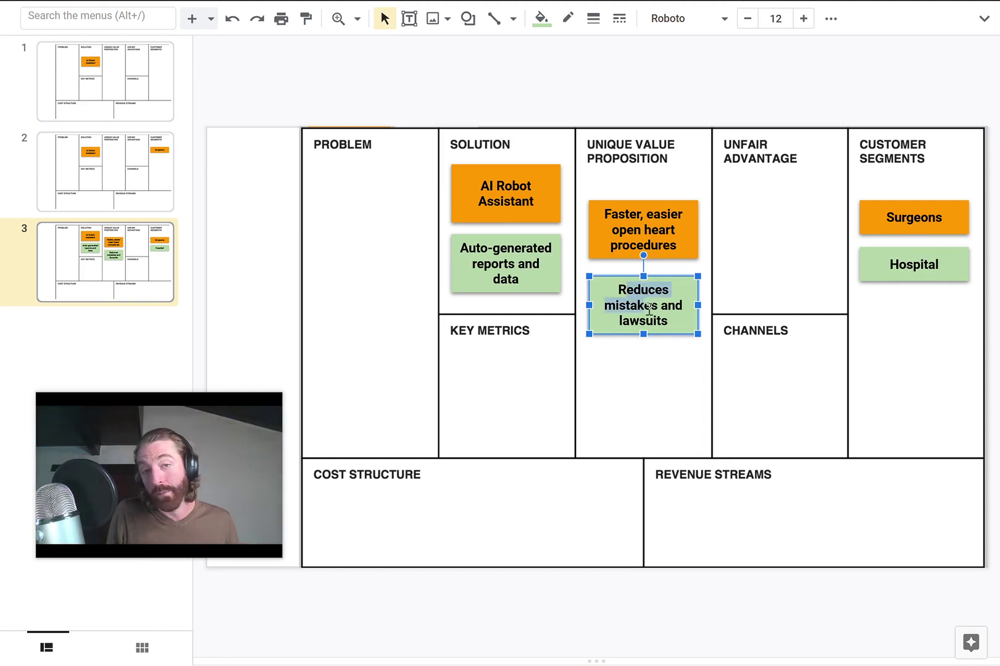
click(653, 305)
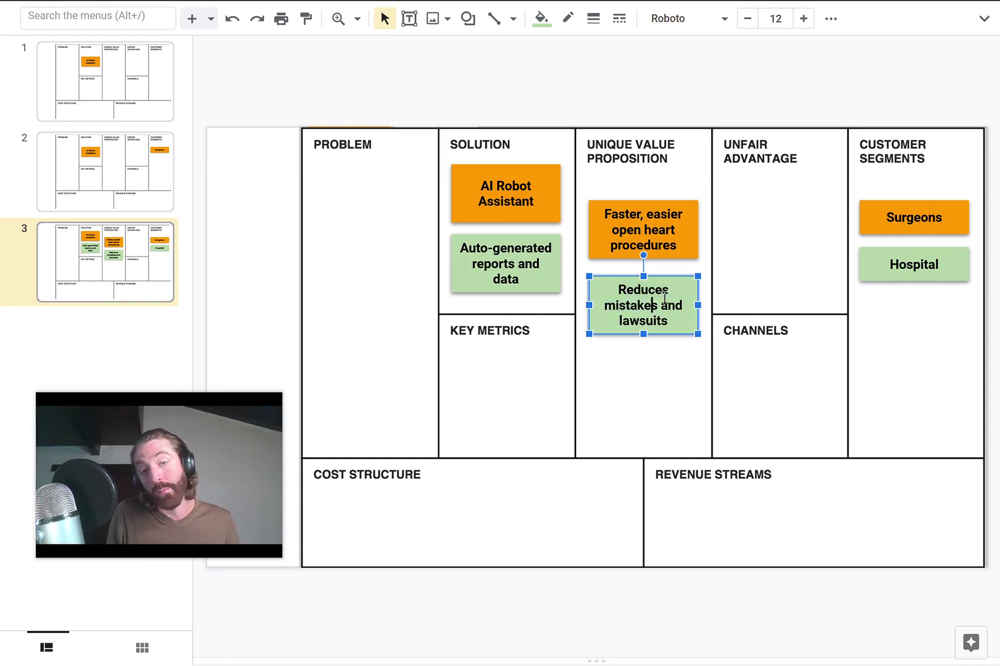
click(876, 274)
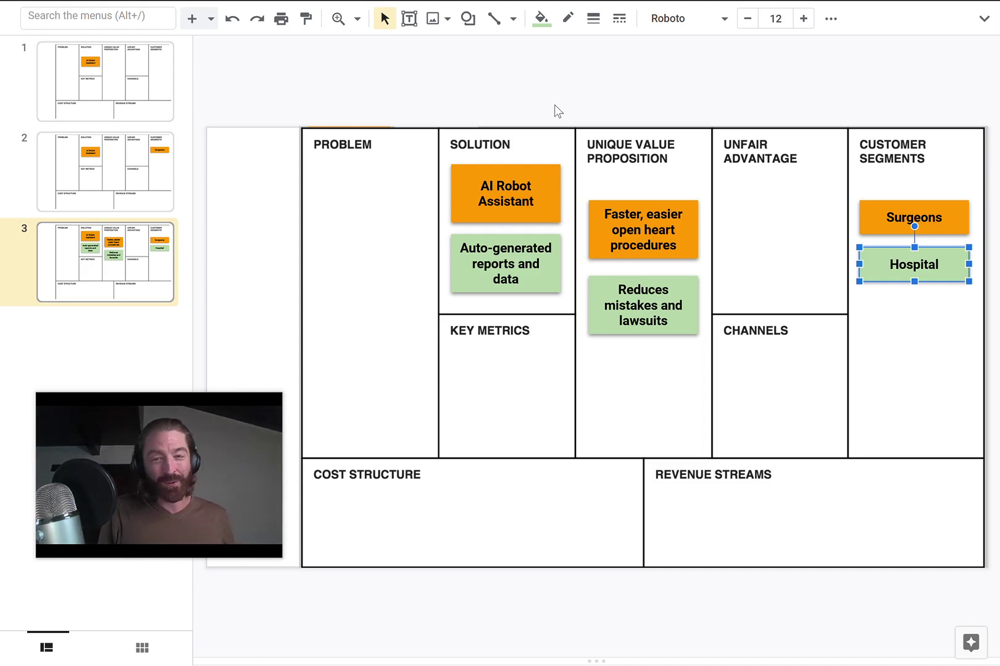
click(536, 546)
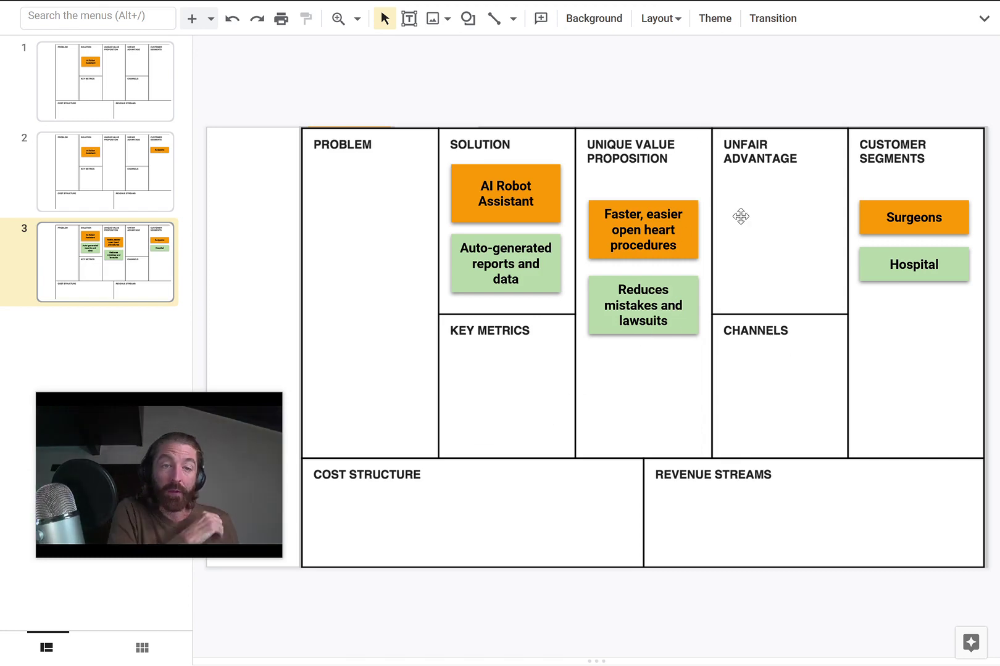
Place a green 'Direct sales' note in Channels from a Hospital copy, discarding a Surgeons copy
click(877, 213)
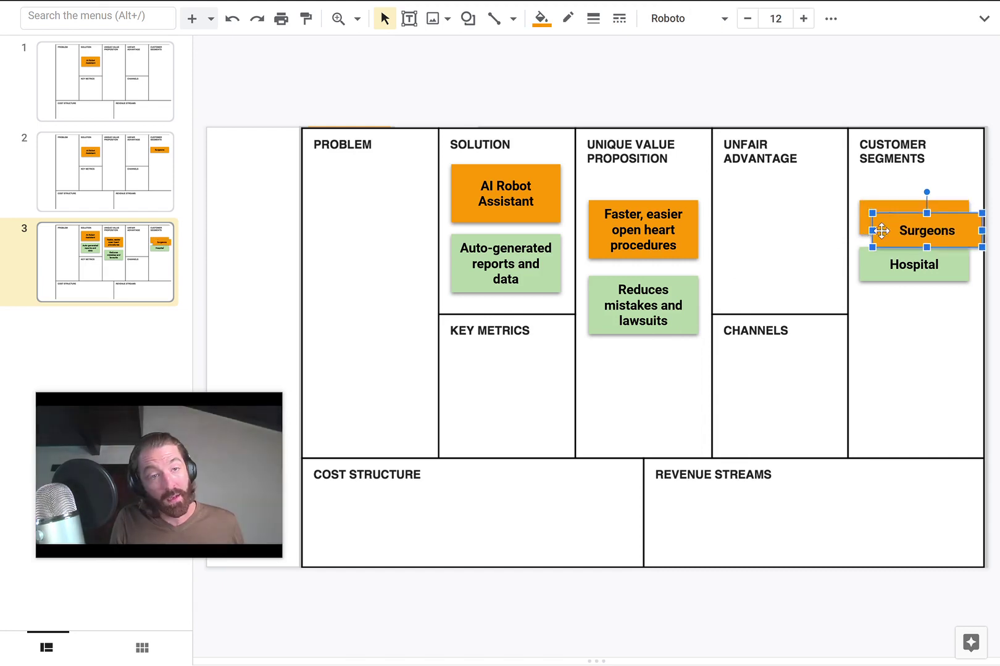
key(ctrl+d)
drag(879, 216, 749, 355)
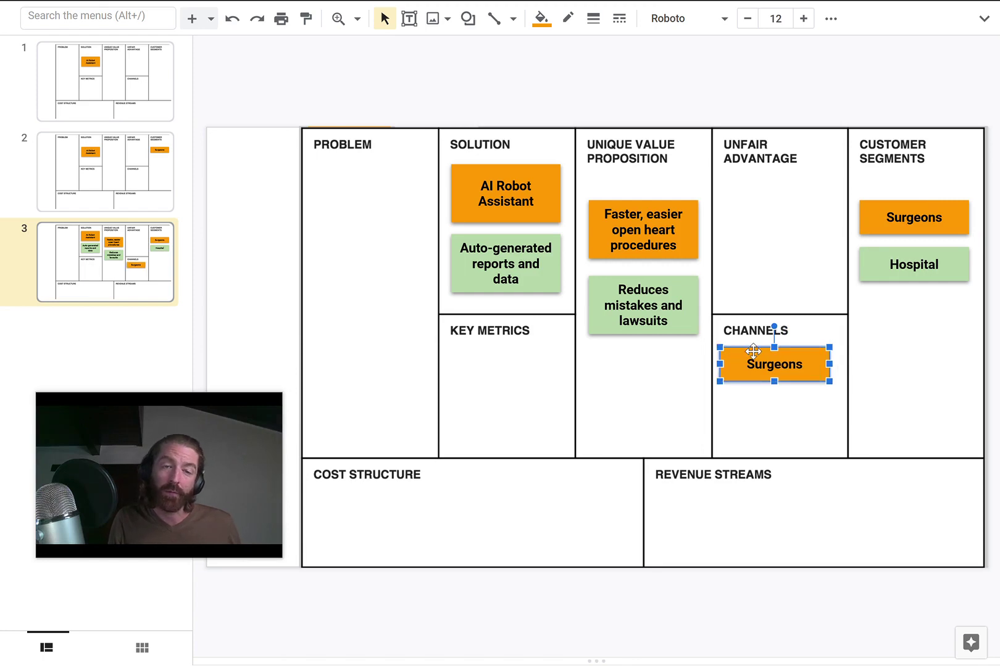
key(Delete)
click(881, 266)
key(ctrl+d)
drag(881, 267, 754, 354)
double_click(812, 373)
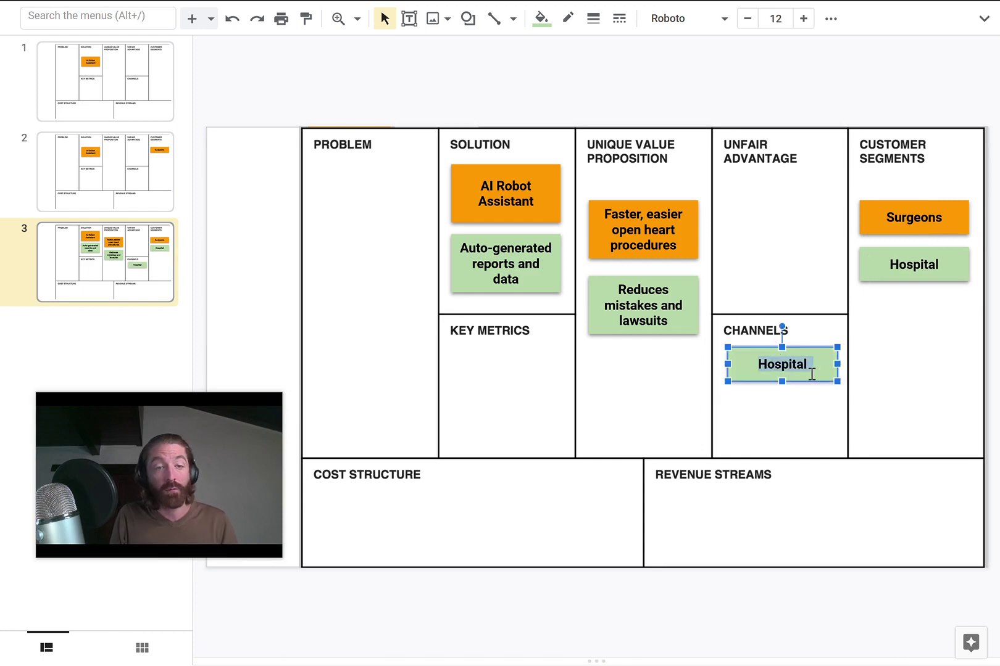
text(Direct sales)
click(809, 412)
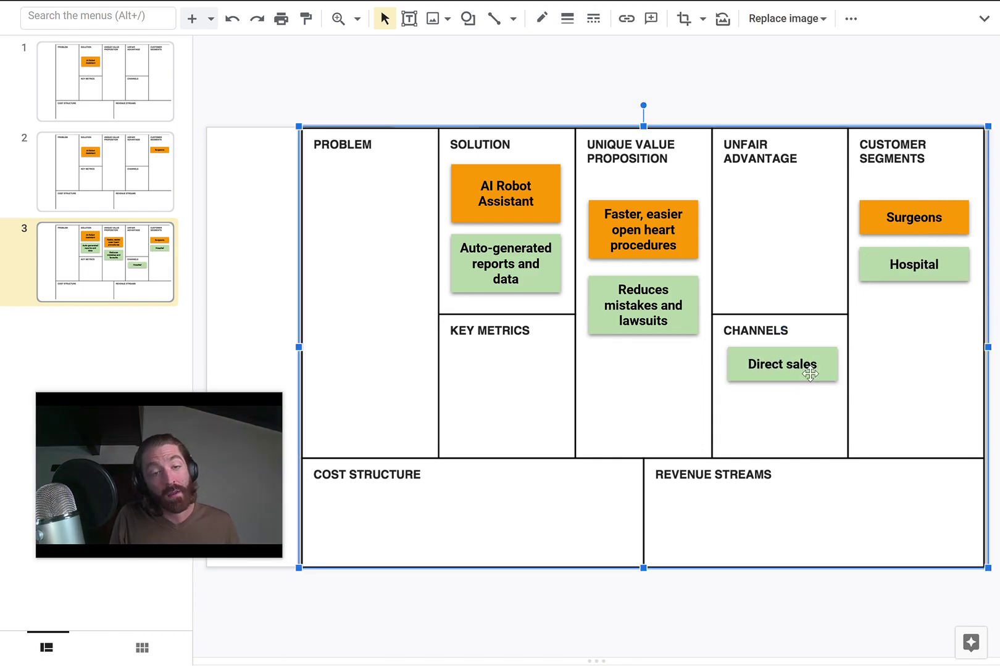
Duplicate Direct sales as 'Insurance partners', resize it and align it underneath
click(809, 374)
key(ctrl+d)
drag(821, 368, 802, 404)
triple_click(784, 411)
text(Insurance partners)
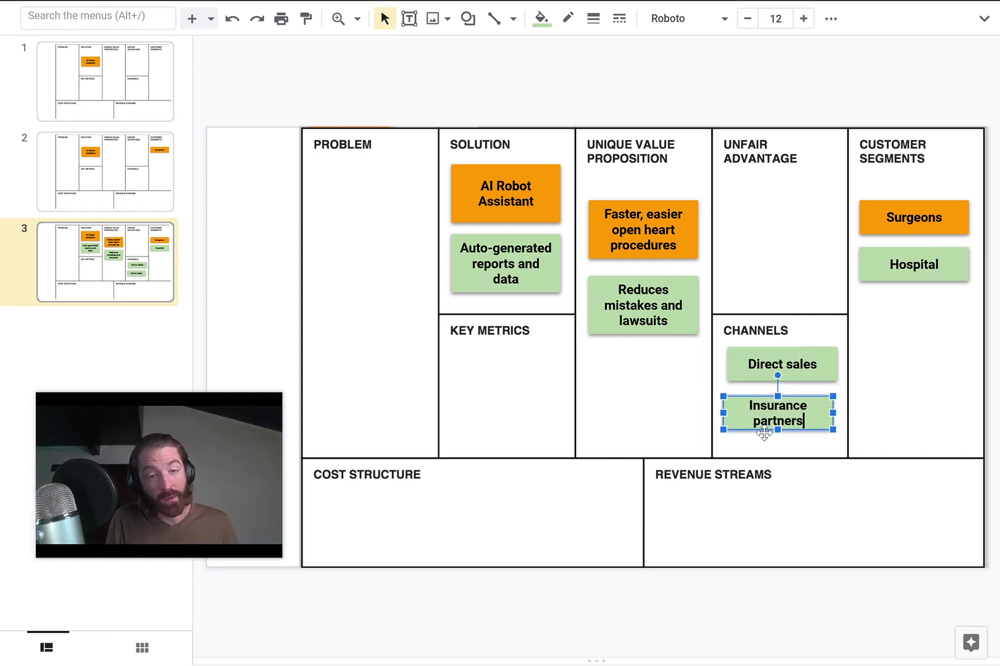
drag(777, 430, 777, 443)
drag(801, 400, 805, 395)
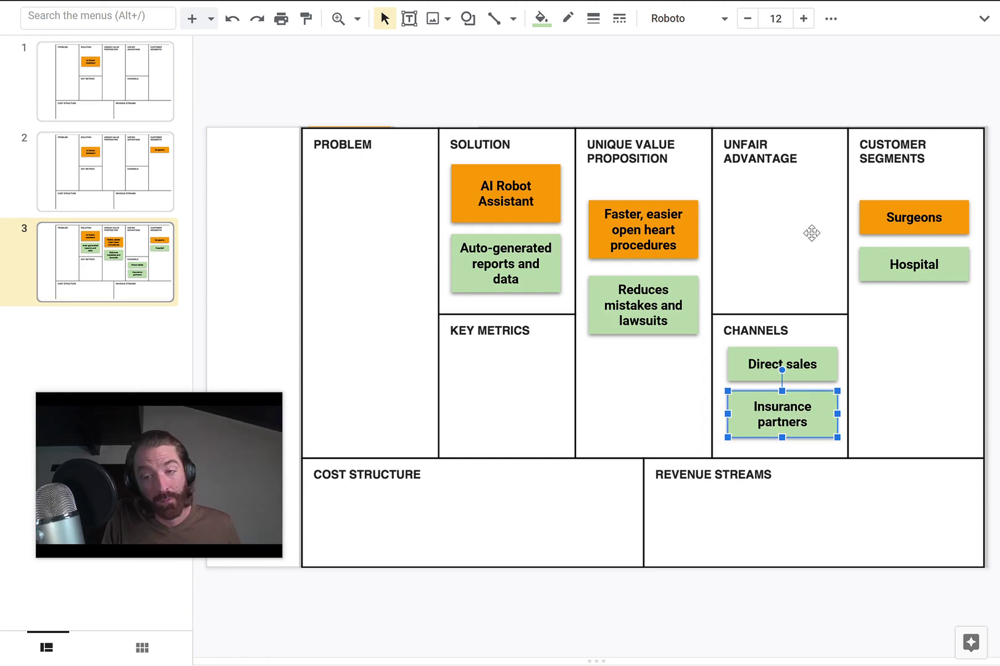
click(811, 89)
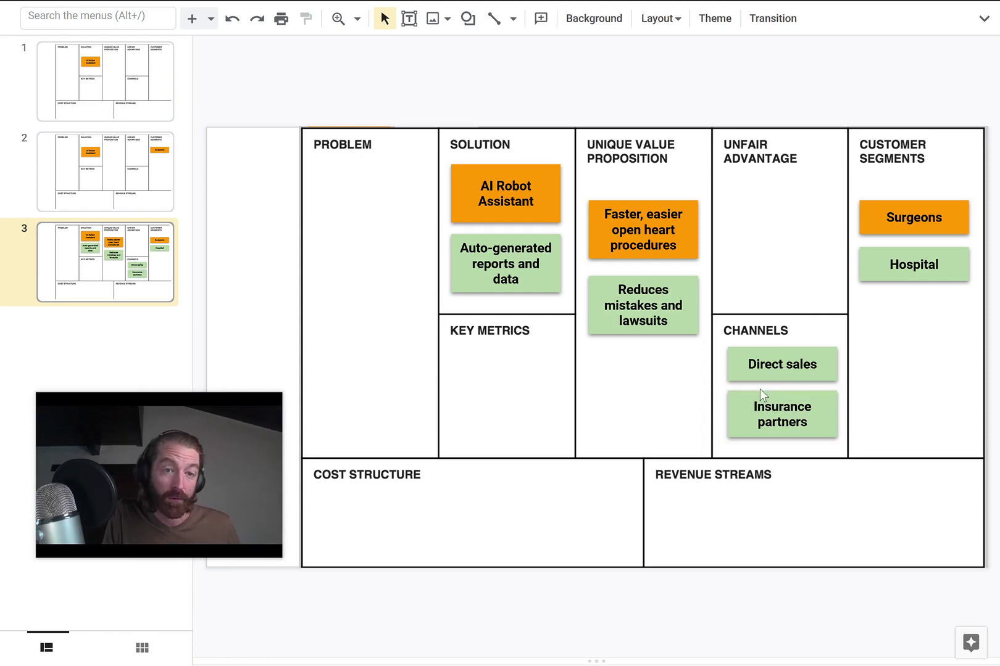
click(812, 412)
click(809, 365)
click(809, 404)
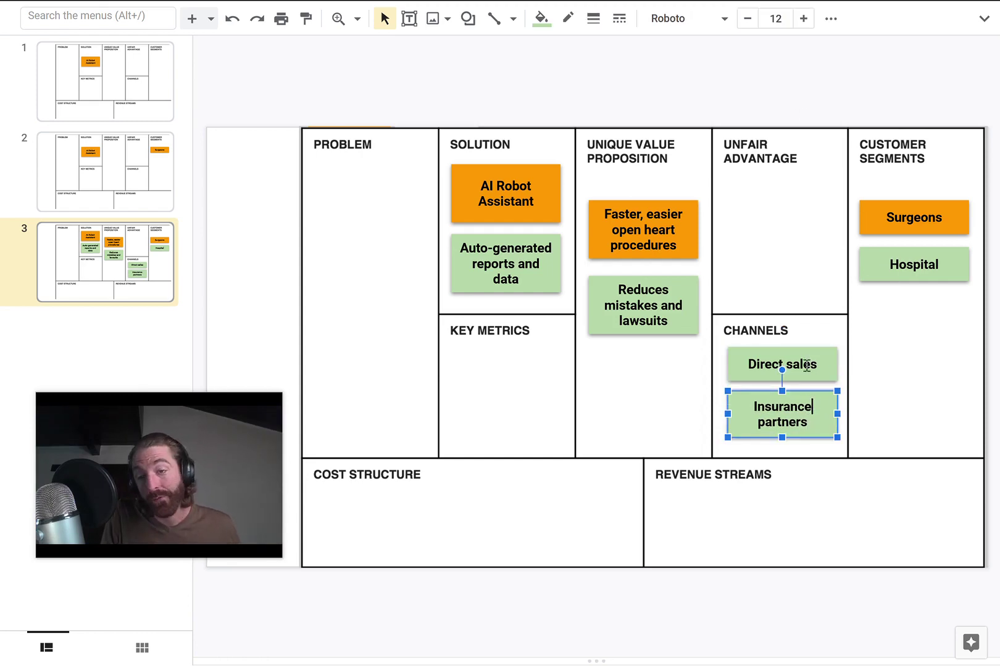
click(804, 365)
click(811, 406)
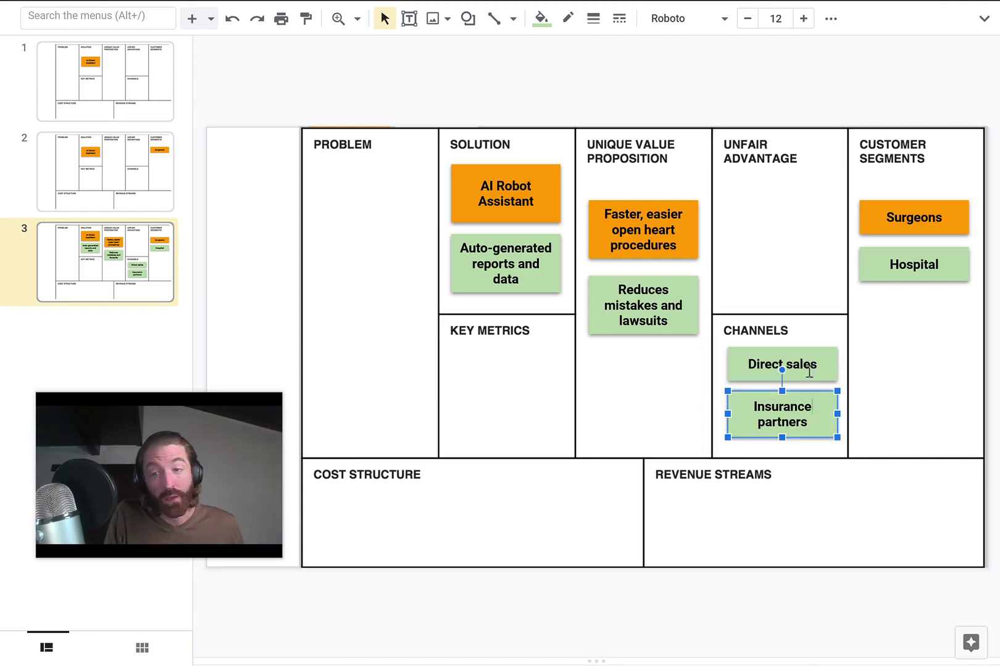
drag(799, 407, 792, 422)
click(792, 422)
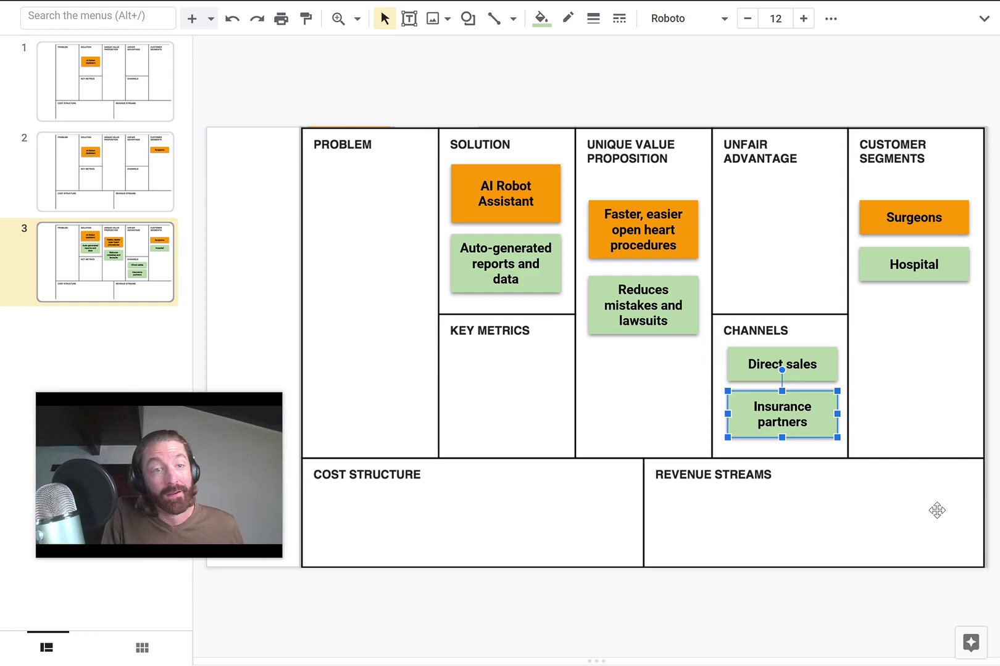
click(817, 93)
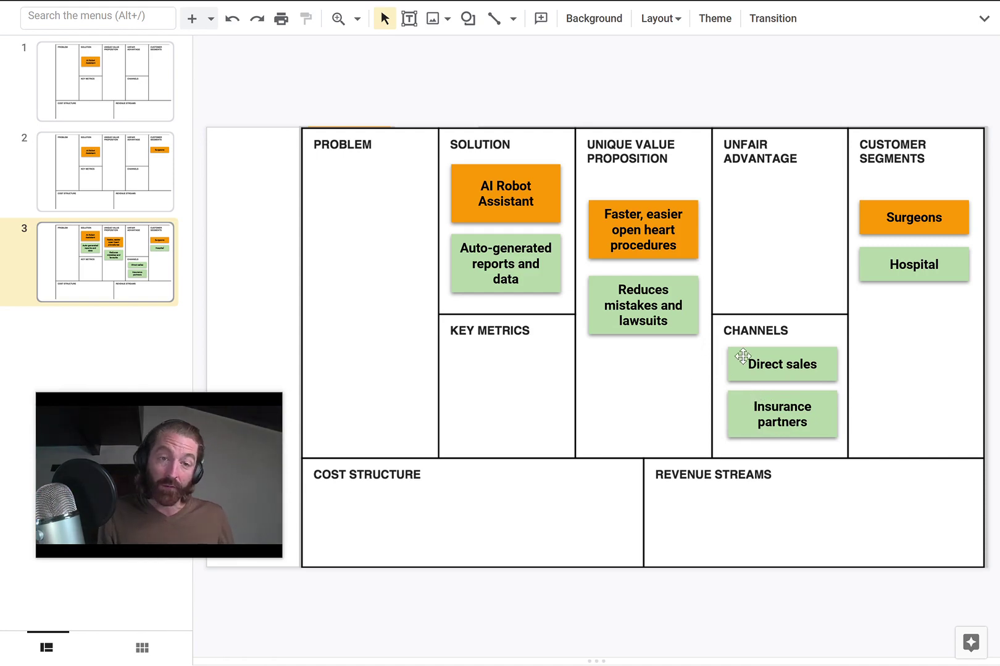
click(907, 265)
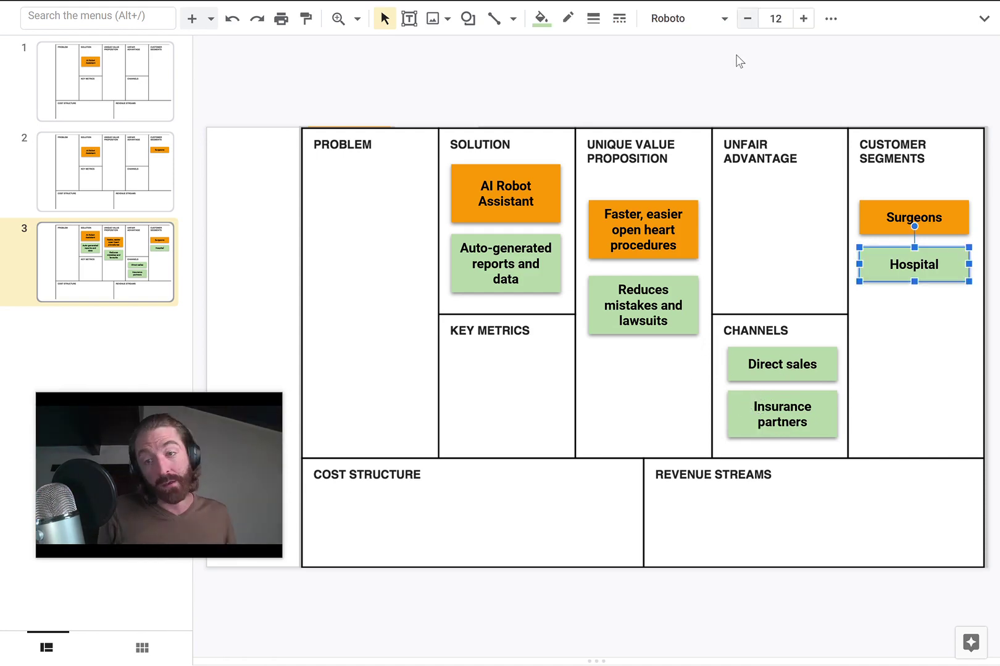
click(794, 114)
click(767, 192)
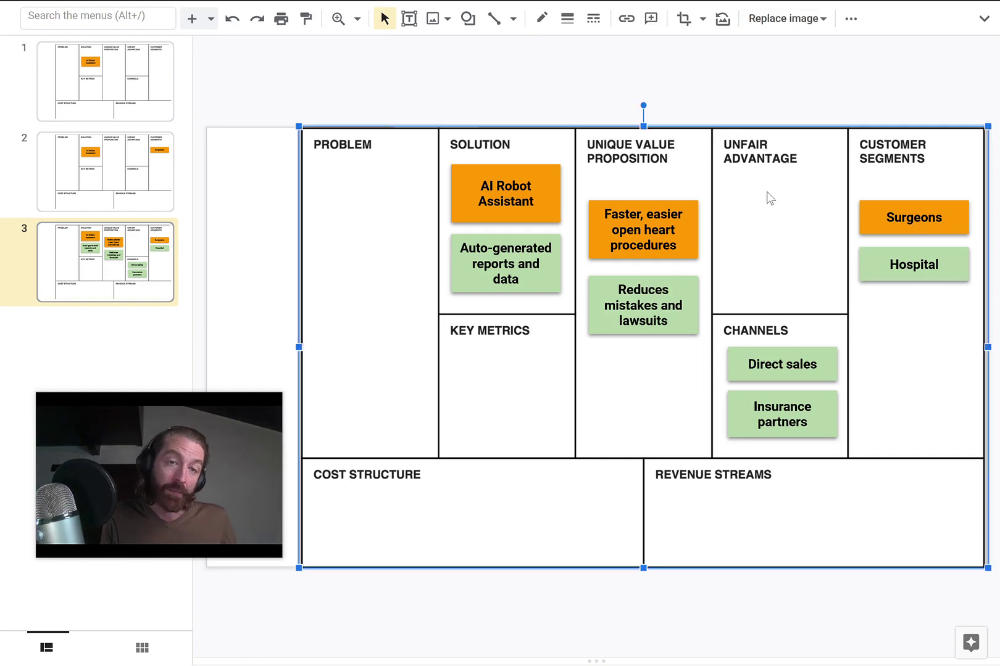
click(761, 90)
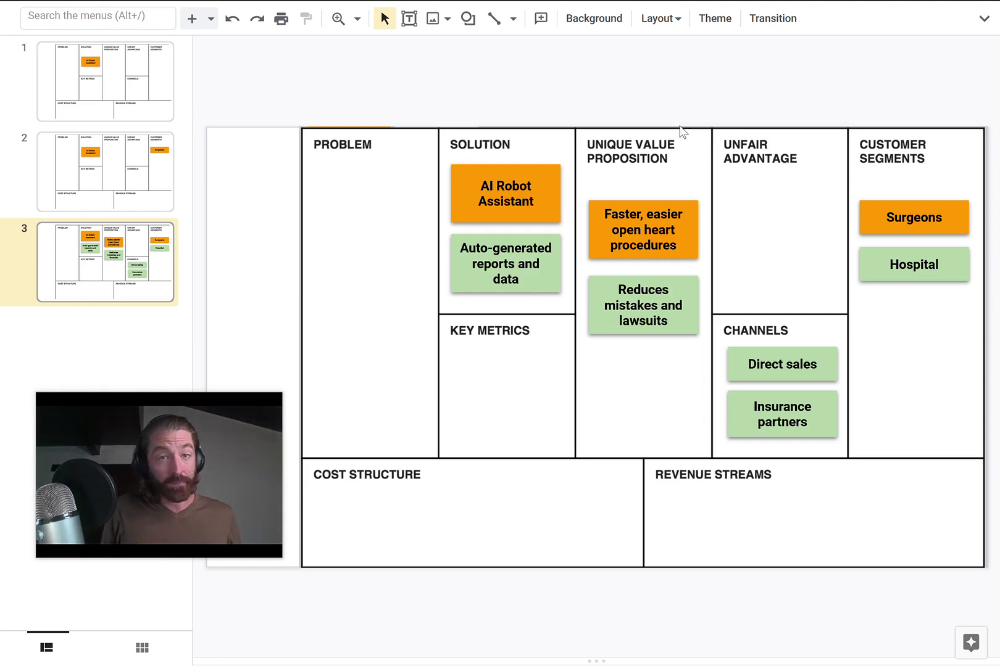
Copy the orange AI Robot Assistant note into Unfair Advantage as 'Hardware patents'
key(ctrl+v)
drag(809, 217, 799, 175)
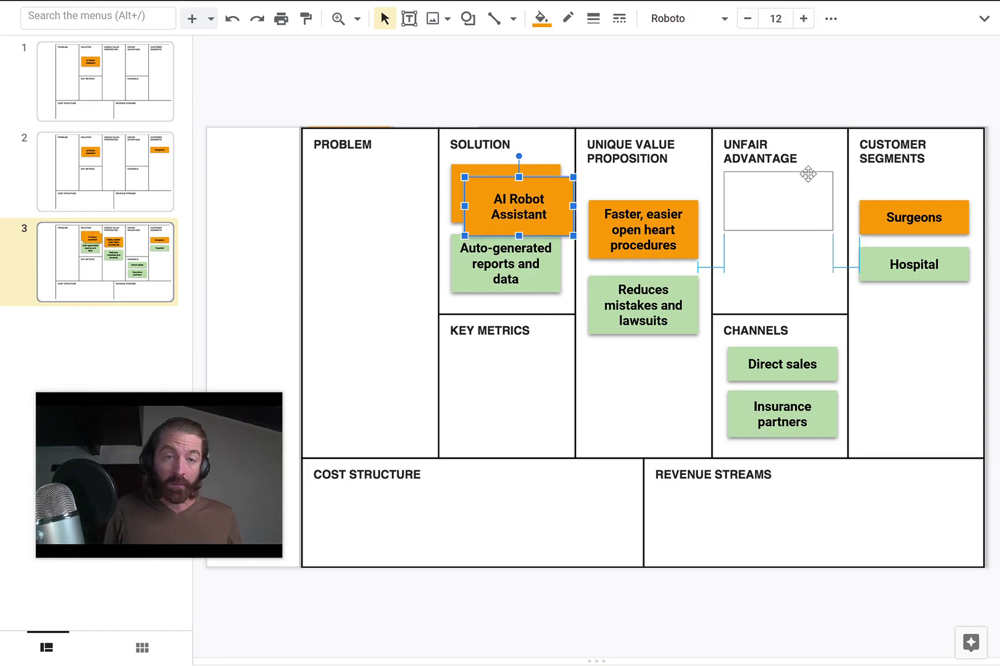
drag(808, 174, 807, 175)
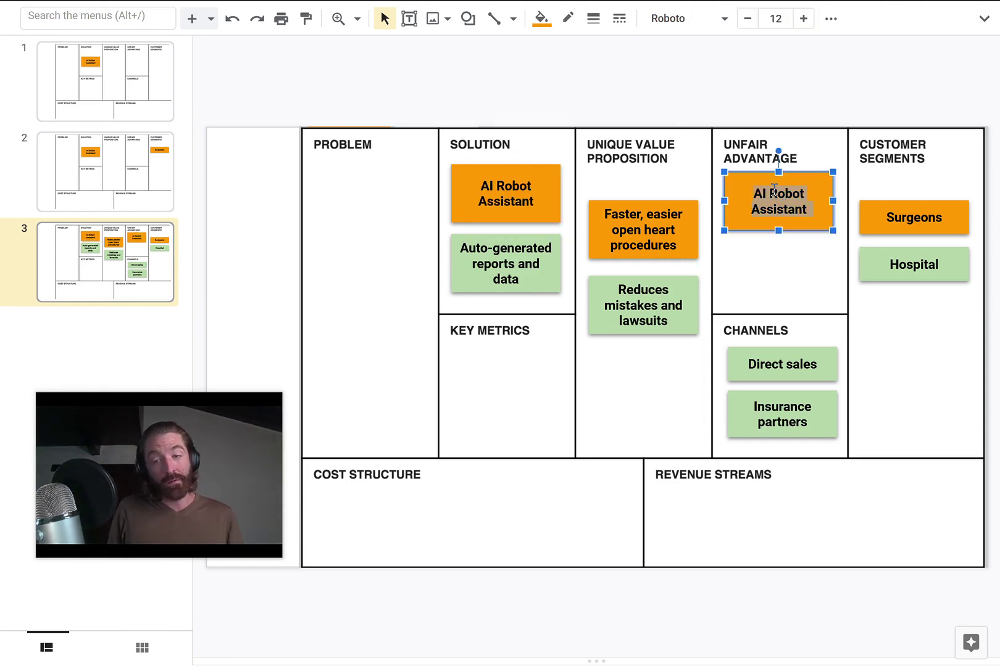
key(BackSpace)
text(Hardware )
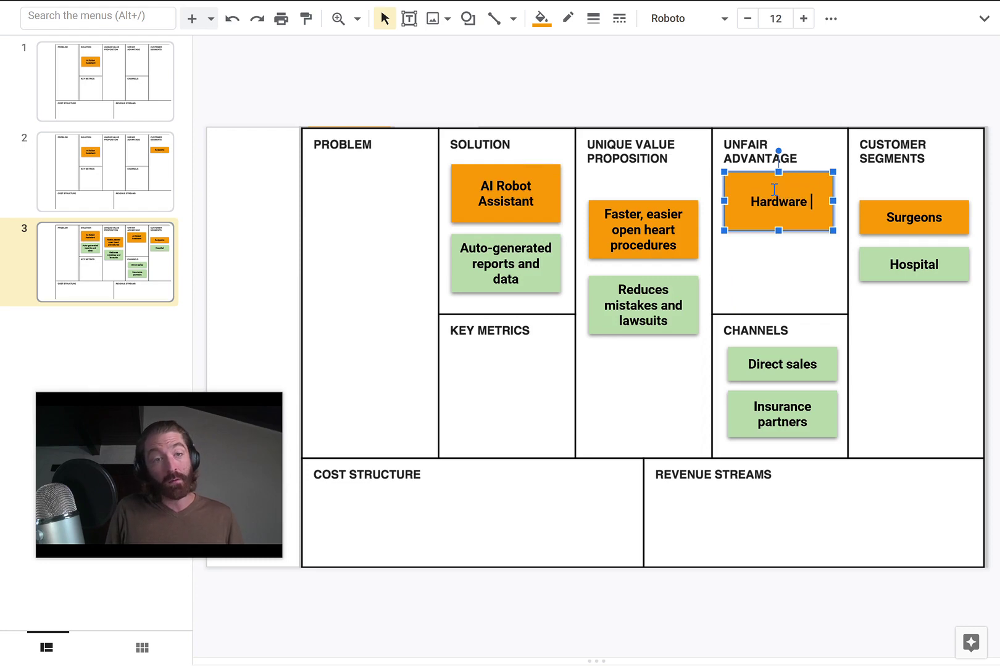
text(patents)
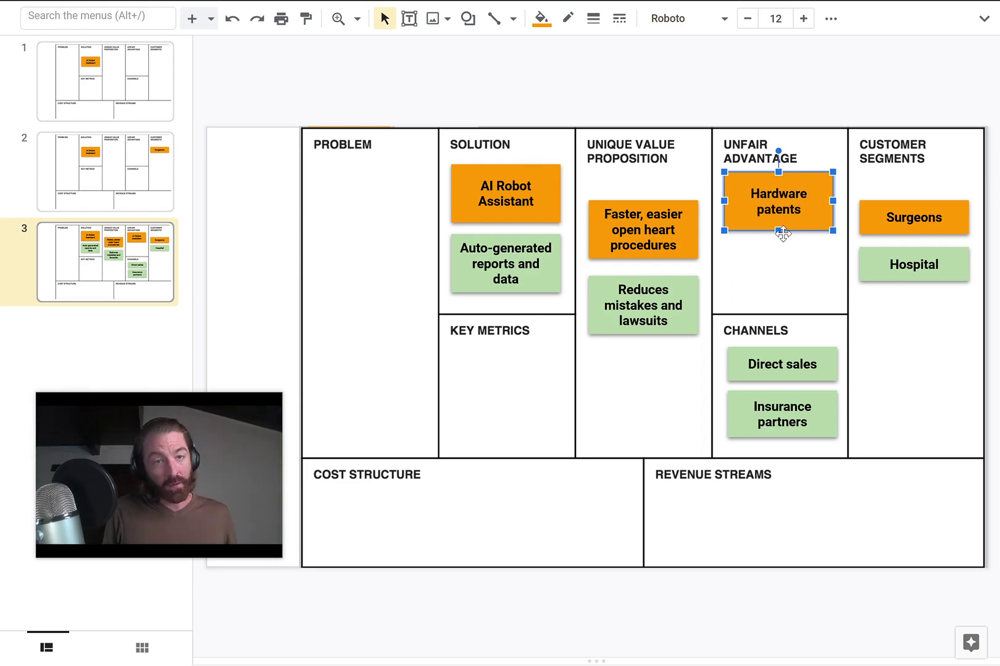
Copy Hardware patents just below itself and relabel it 'Proprietary AI'
mouse_move(778, 231)
mouse_down()
mouse_move(796, 229)
mouse_move(795, 241)
mouse_up()
text(P)
text(rop)
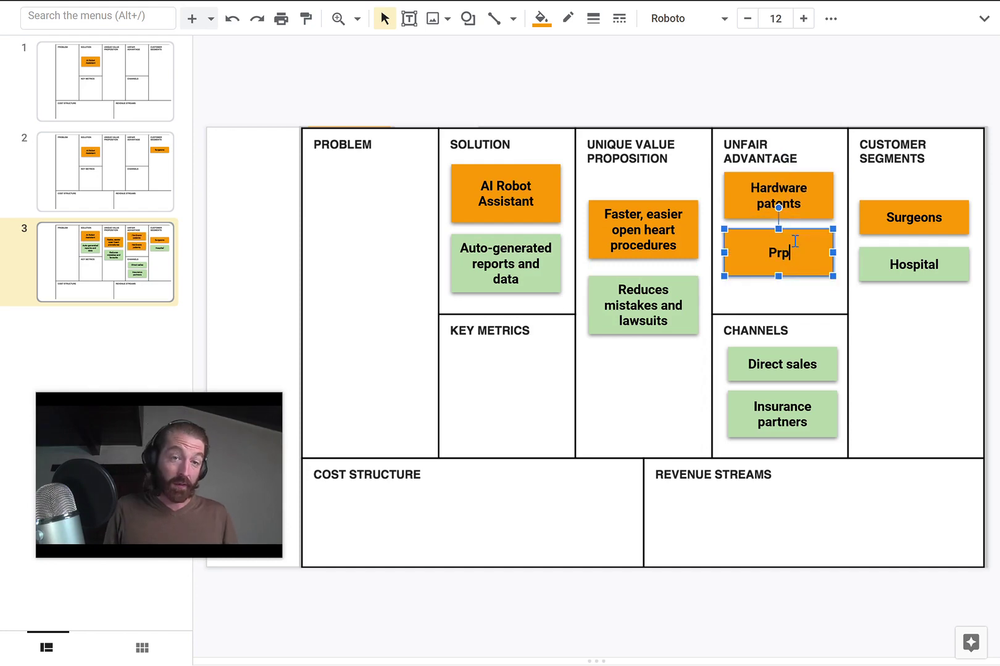
key(BackSpace)
text(oprietary AI)
key(Escape)
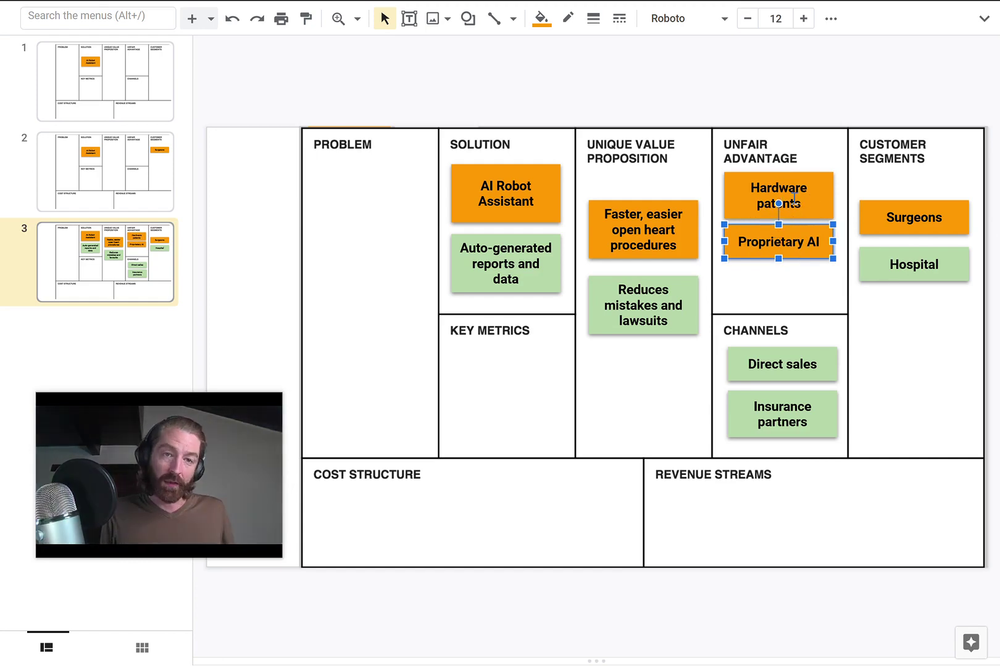
click(779, 207)
click(786, 242)
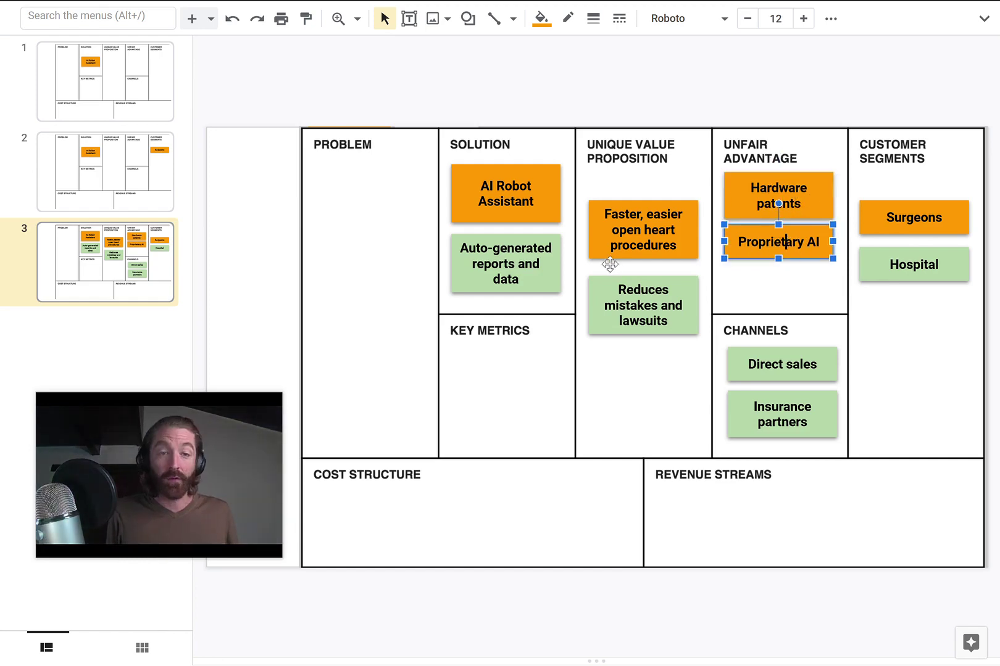
click(544, 280)
key(Escape)
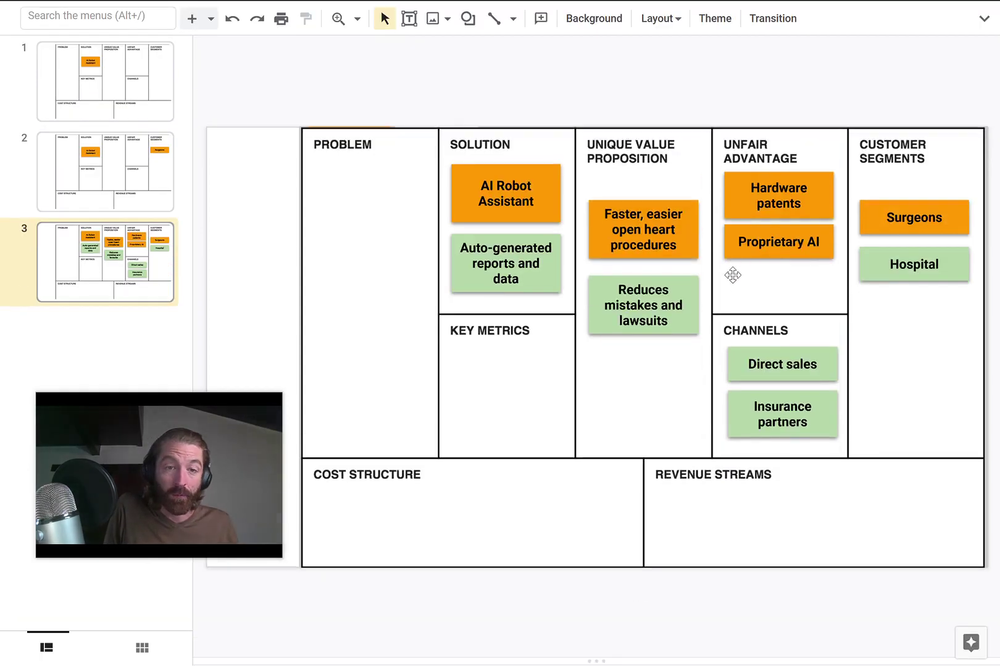
Copy the green Hospital note into Unfair Advantage as a taller doctor-as-board-member note
drag(907, 259, 757, 268)
double_click(764, 282)
text(Dr. Doctorson)
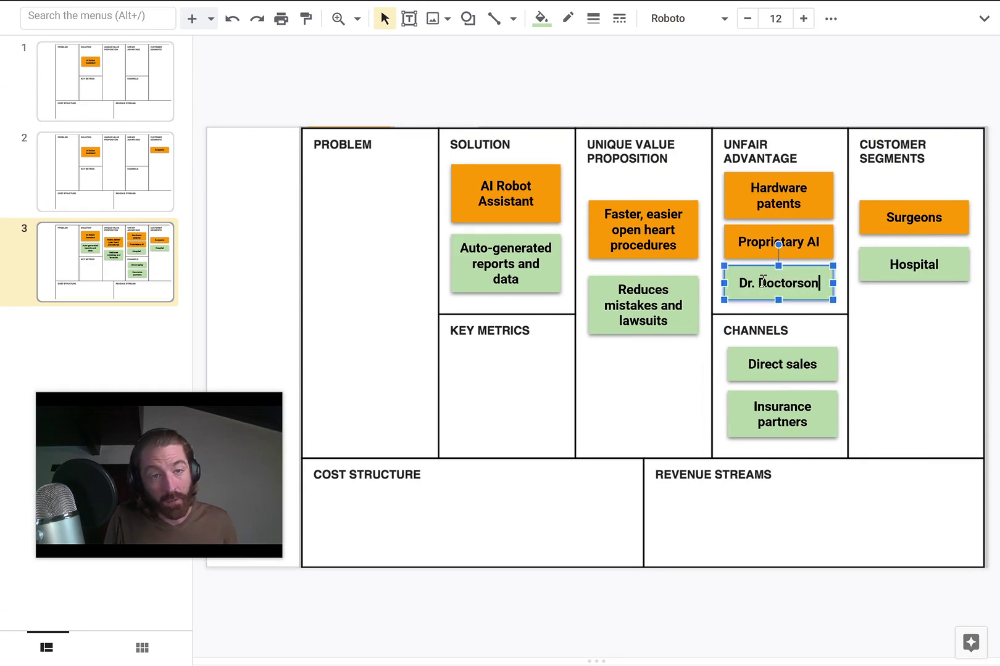
text( as board member)
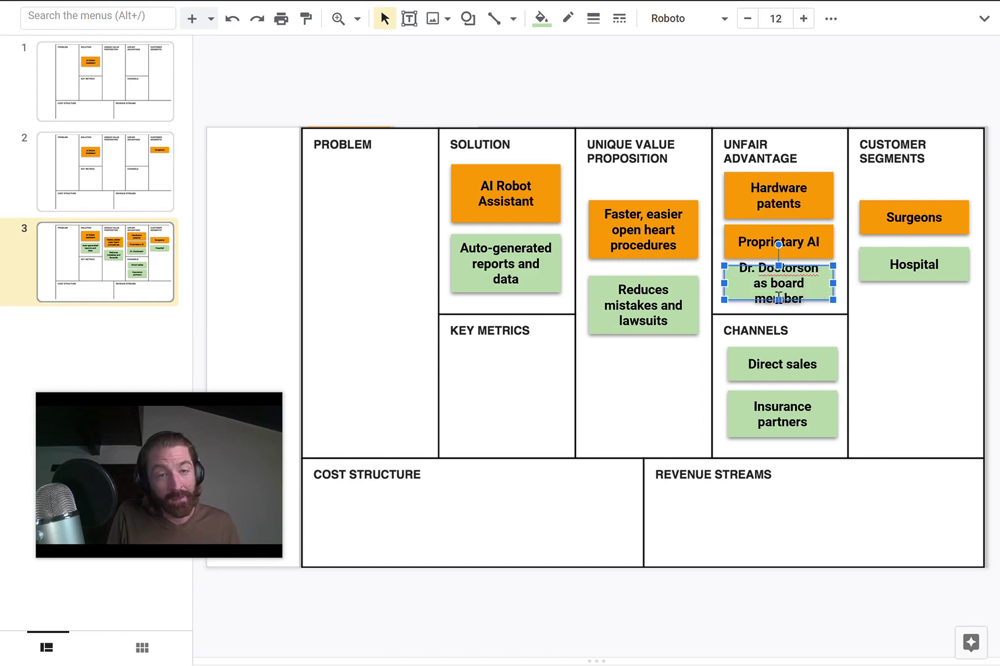
drag(777, 300, 778, 312)
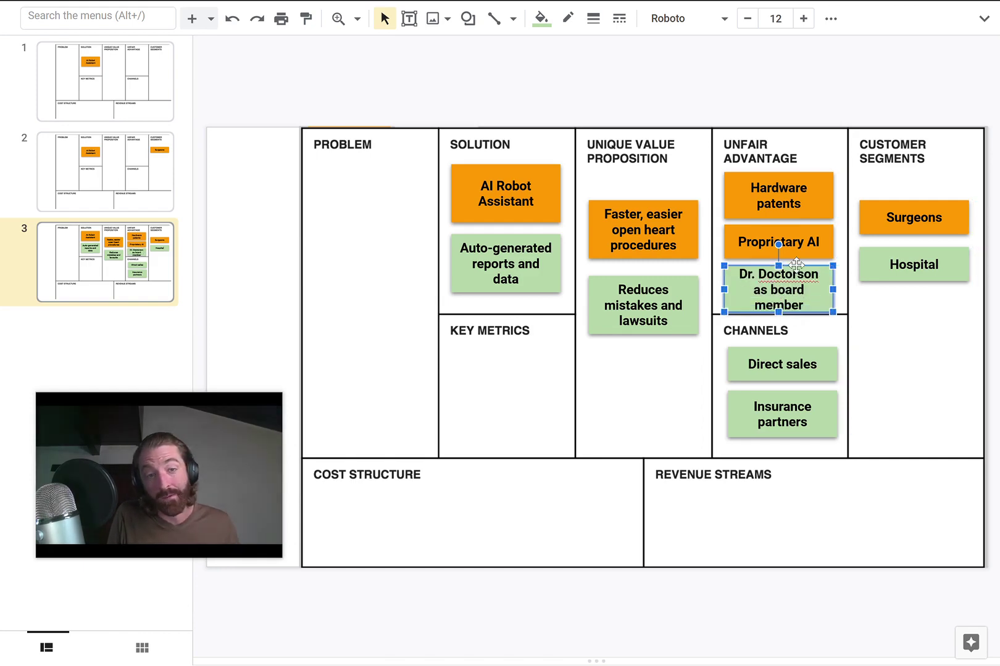
click(718, 123)
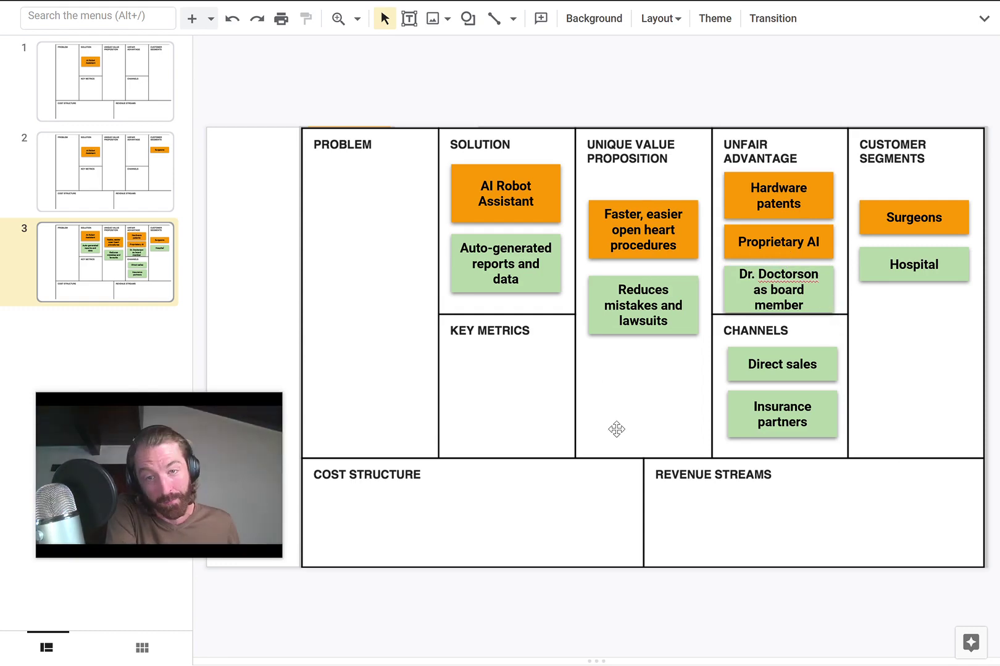
Add green 'Pipeline' and 'Month / month retention' notes to Key Metrics from Hospital copies
click(466, 358)
click(470, 191)
click(481, 272)
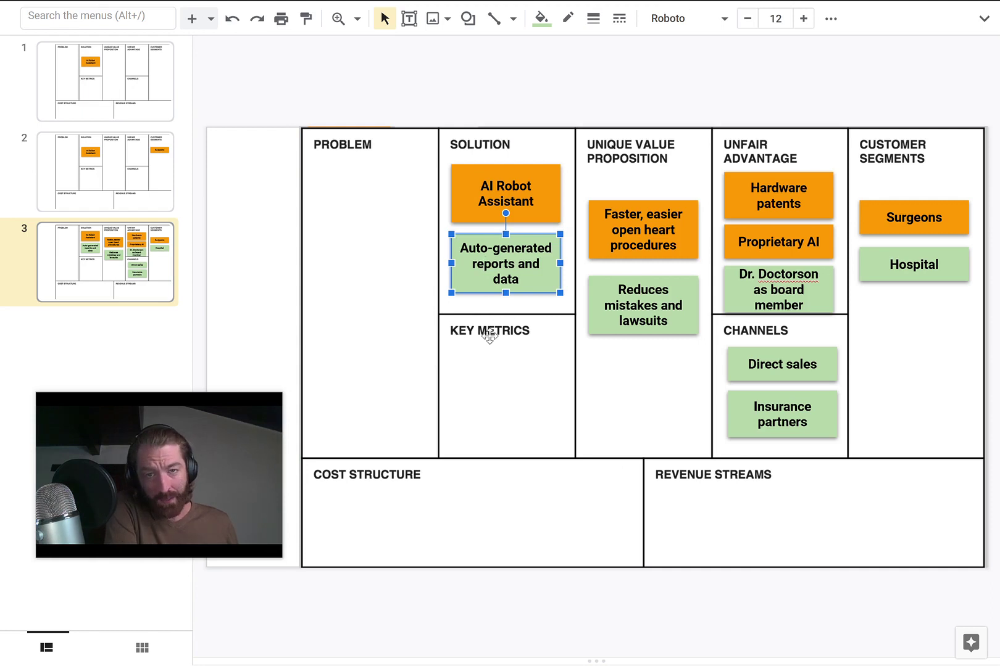
click(479, 364)
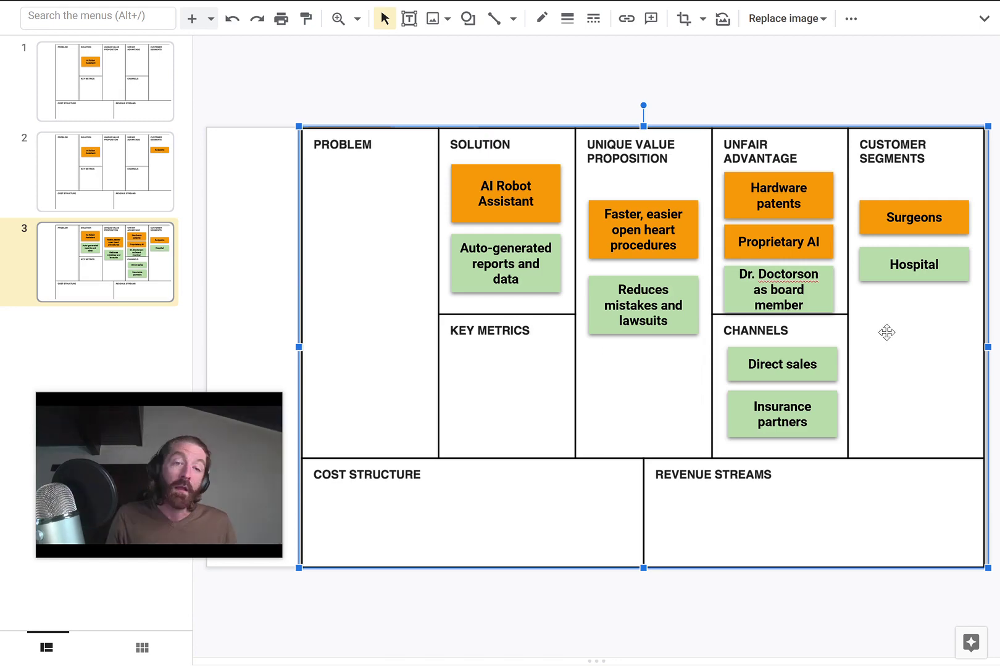
drag(895, 266, 493, 416)
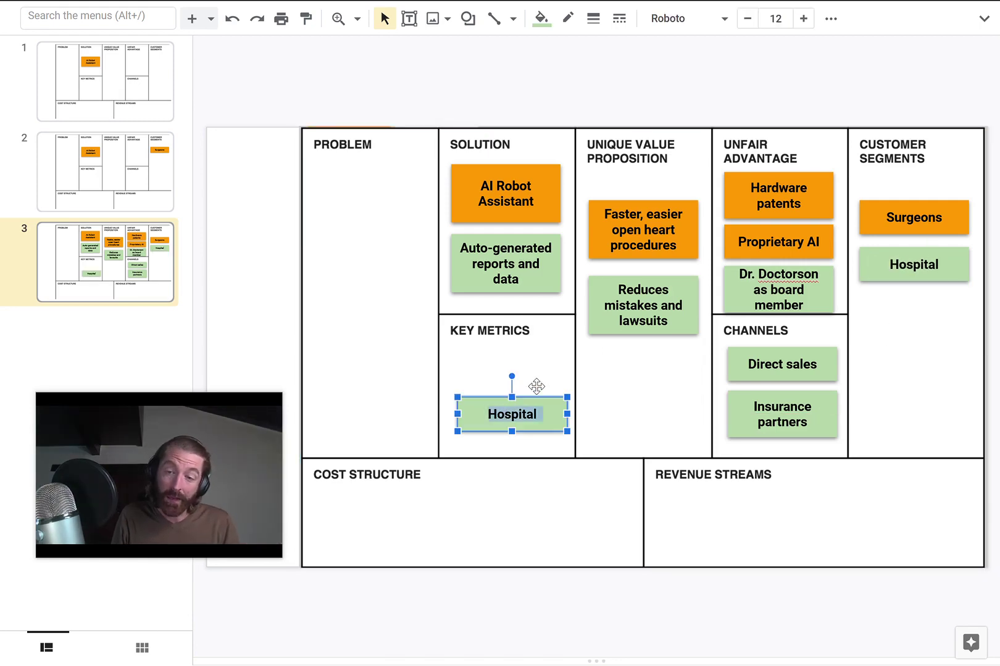
text(Pipeline)
drag(475, 395, 488, 432)
key(ctrl+d)
double_click(533, 432)
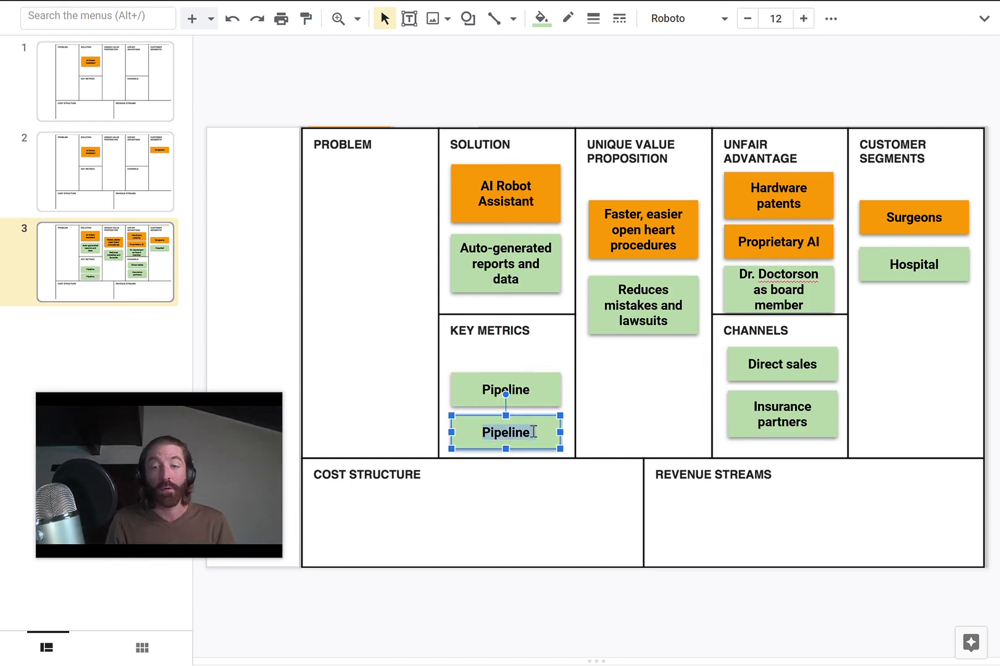
text(Retention)
double_click(535, 432)
text(Month / month retention)
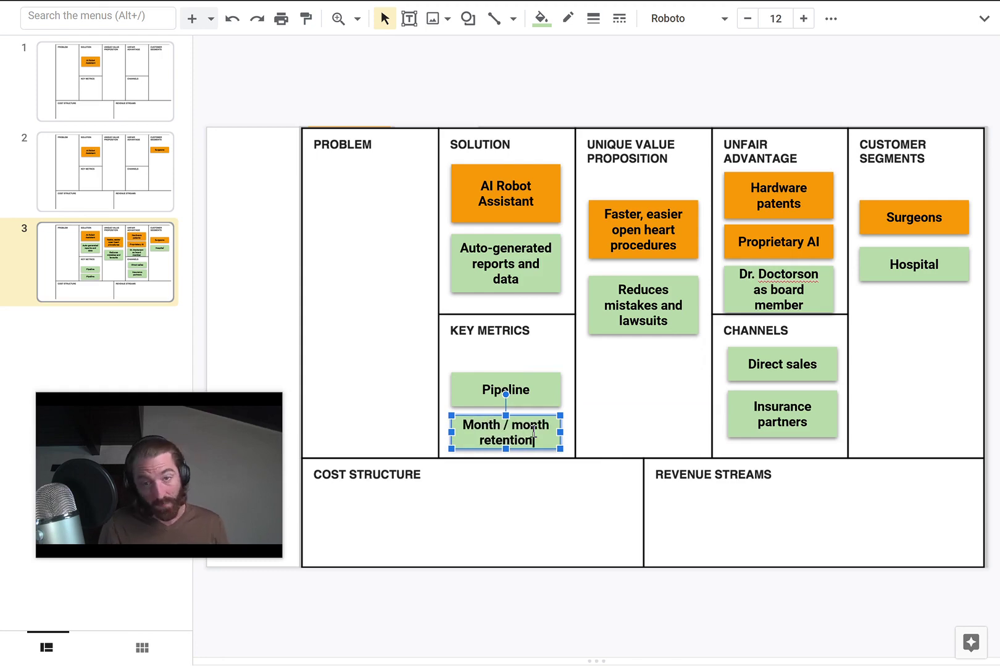
Add an orange 'Error rate' note from a Surgeons copy and align Pipeline beneath it
click(894, 217)
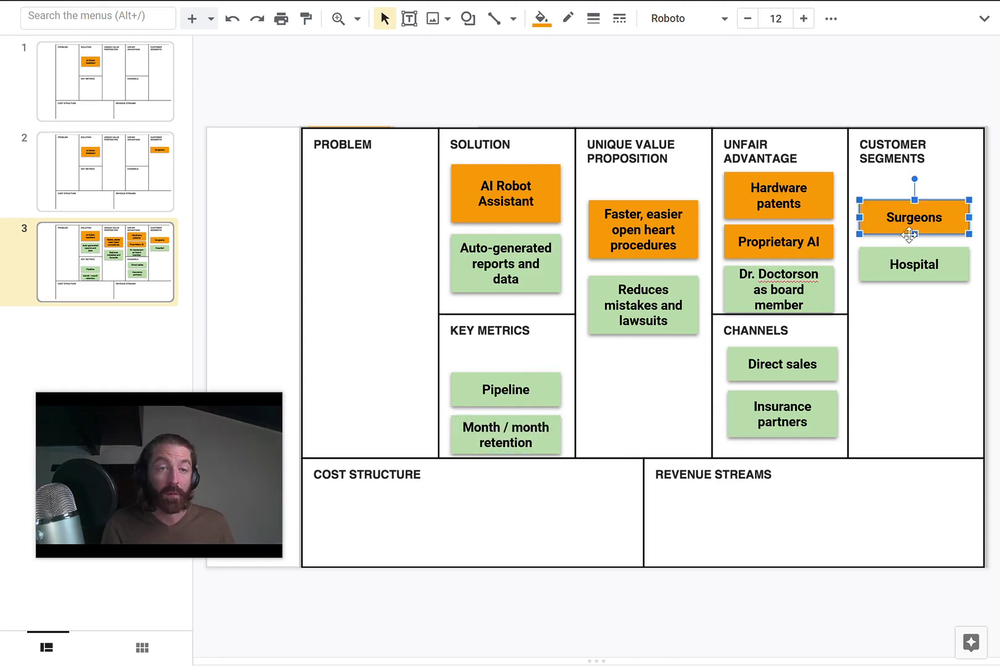
drag(894, 217, 485, 355)
text(Erorr r)
key(BackSpace)
key(BackSpace)
key(BackSpace)
key(BackSpace)
key(BackSpace)
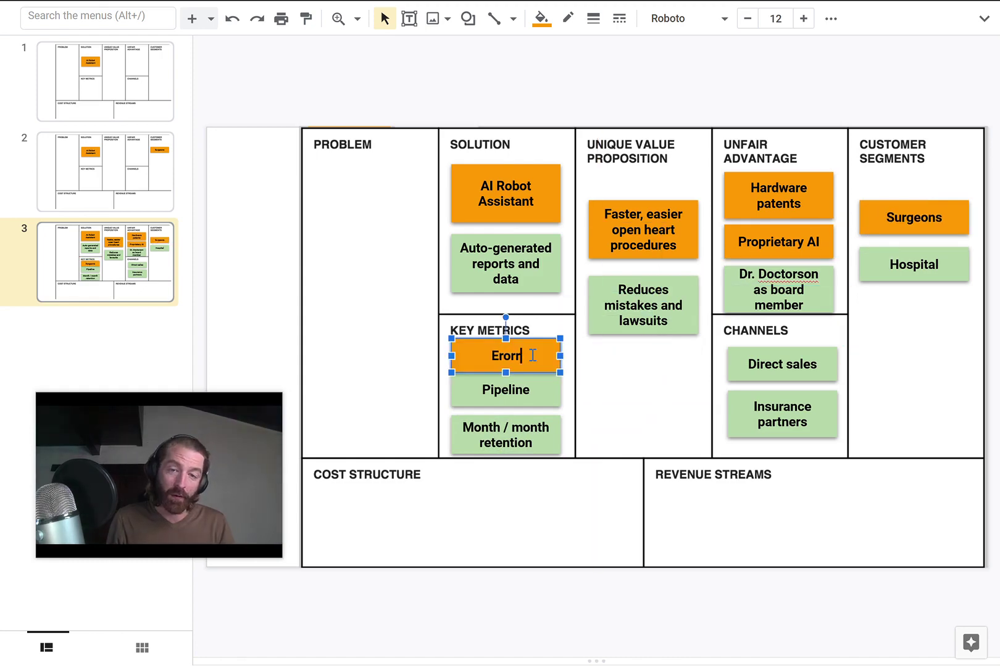
text(ror rate)
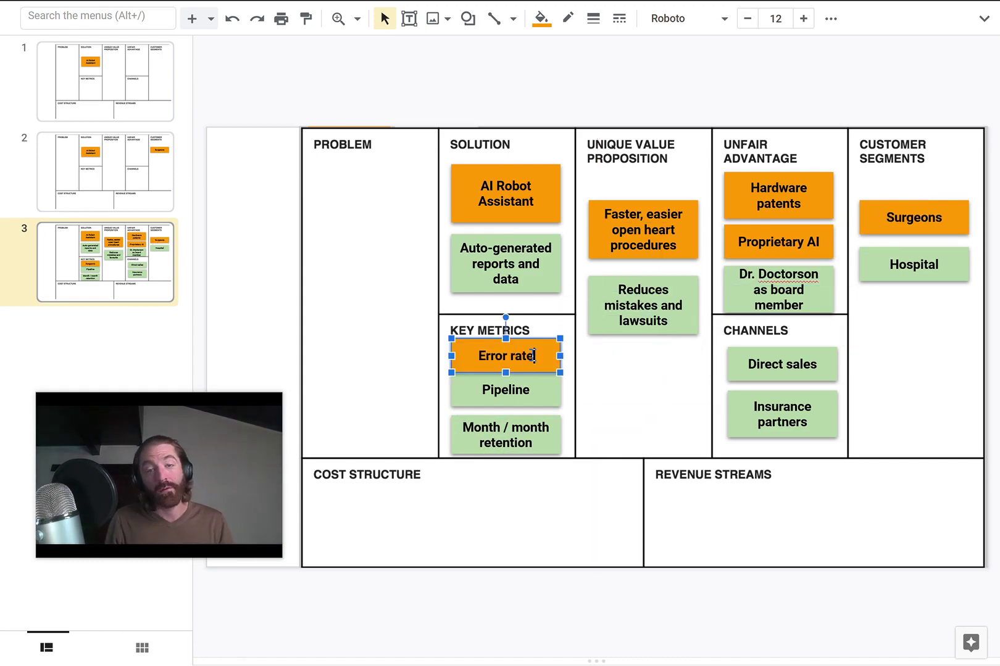
drag(466, 392, 465, 400)
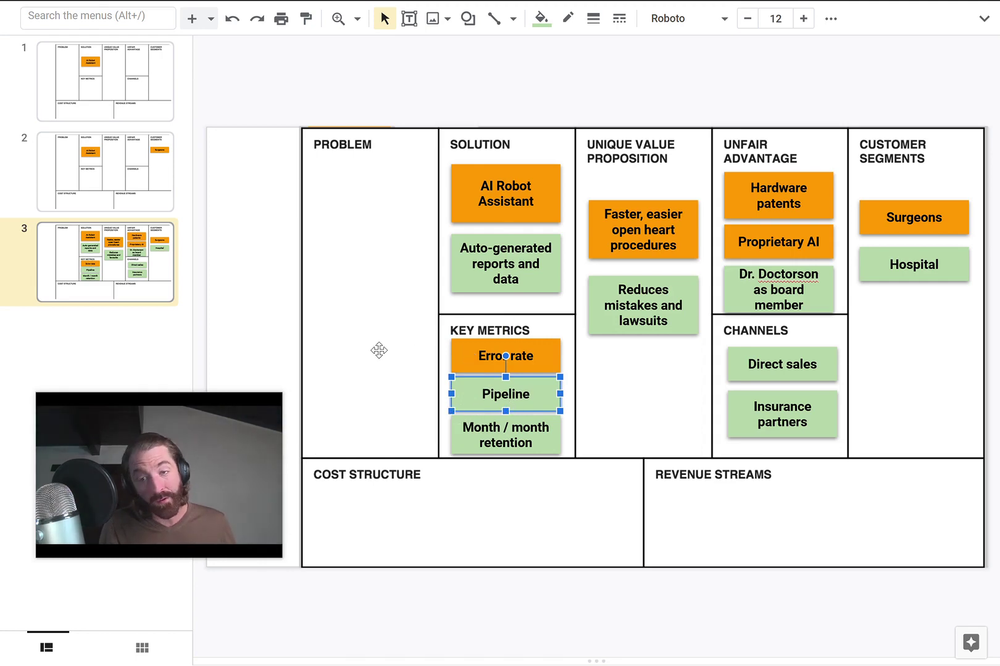
click(528, 88)
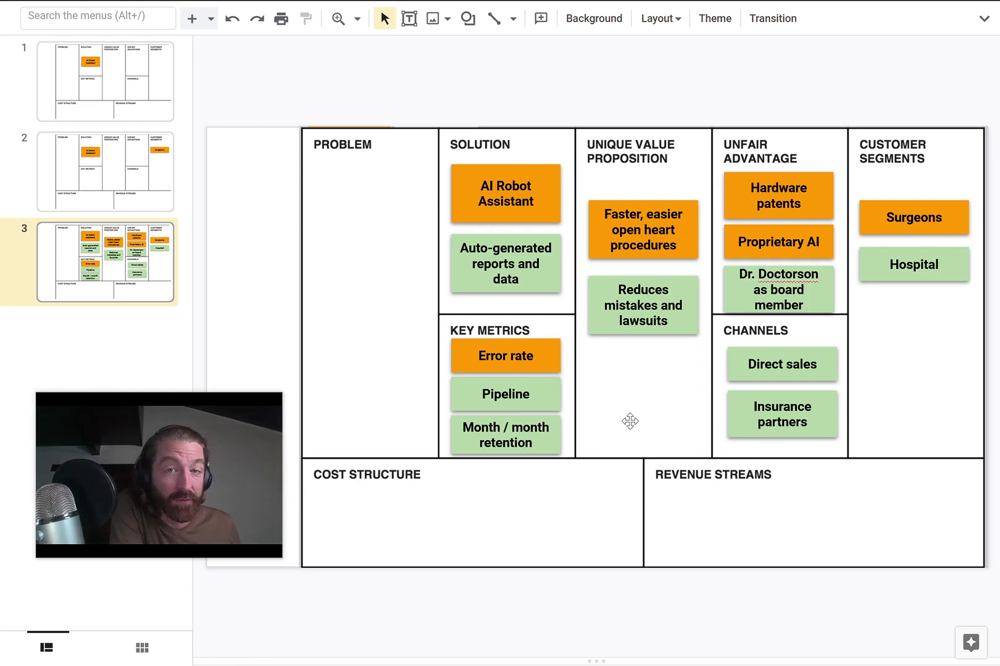
click(319, 274)
key(Tab)
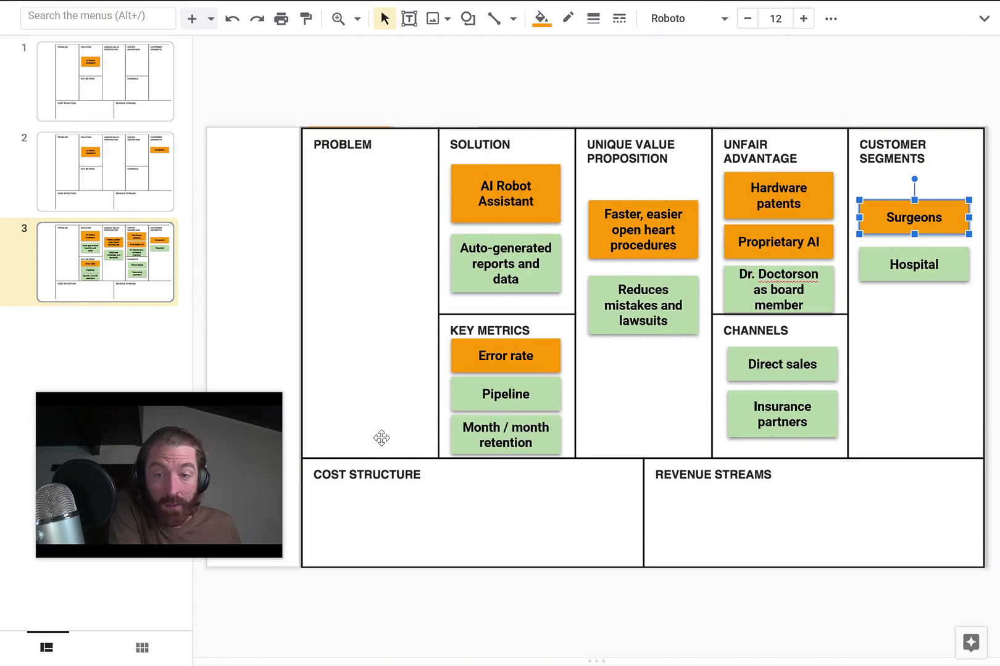
click(767, 530)
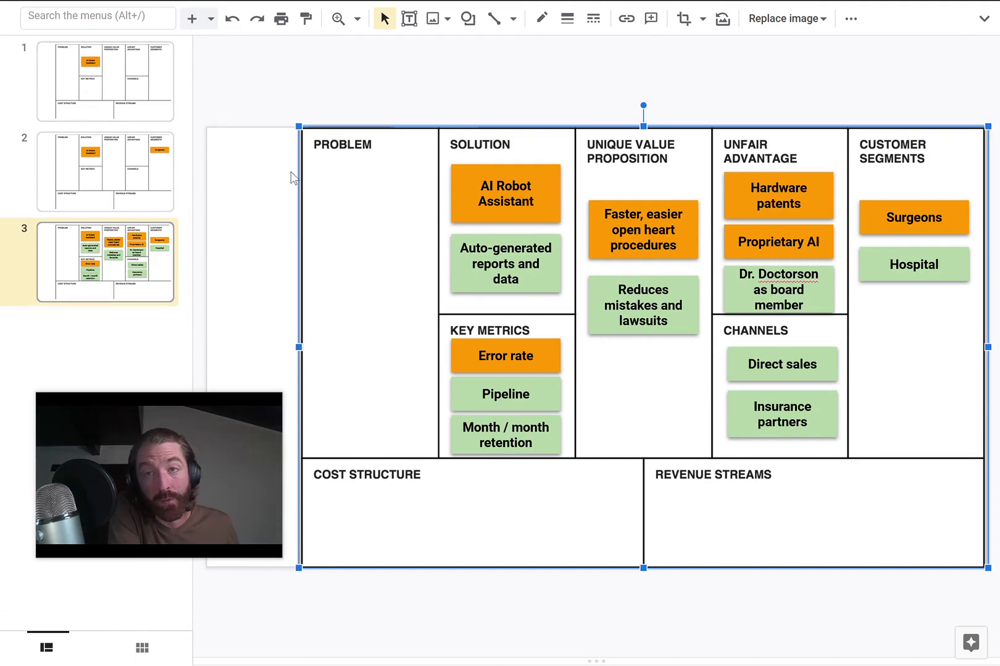
Copy the AI Robot Assistant note into Cost Structure as '$X,000 / robot manufacturing'
click(466, 198)
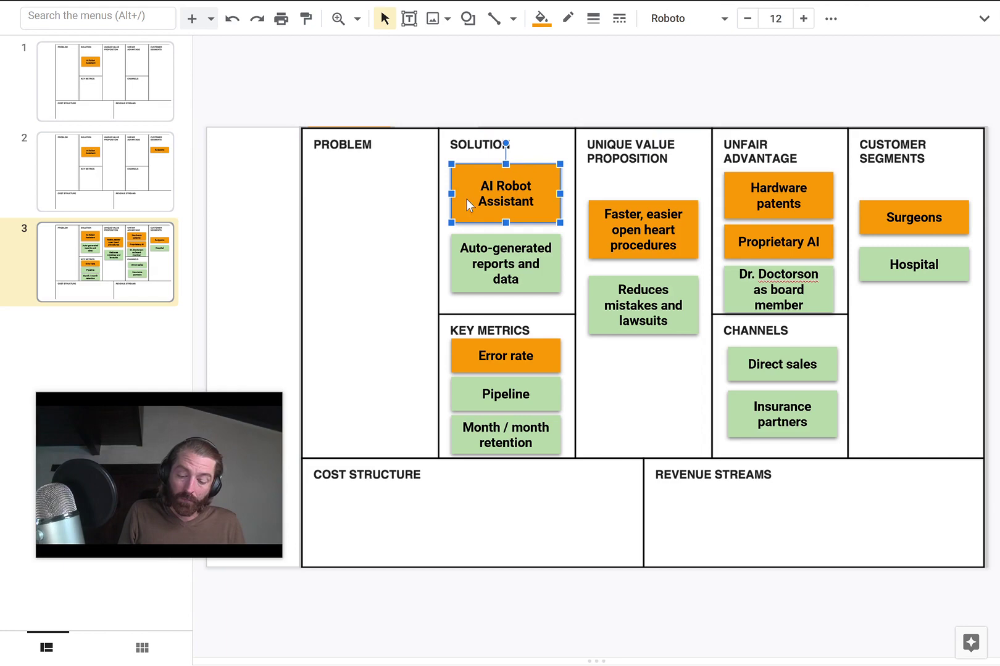
drag(466, 198, 372, 531)
text($X,000 / u)
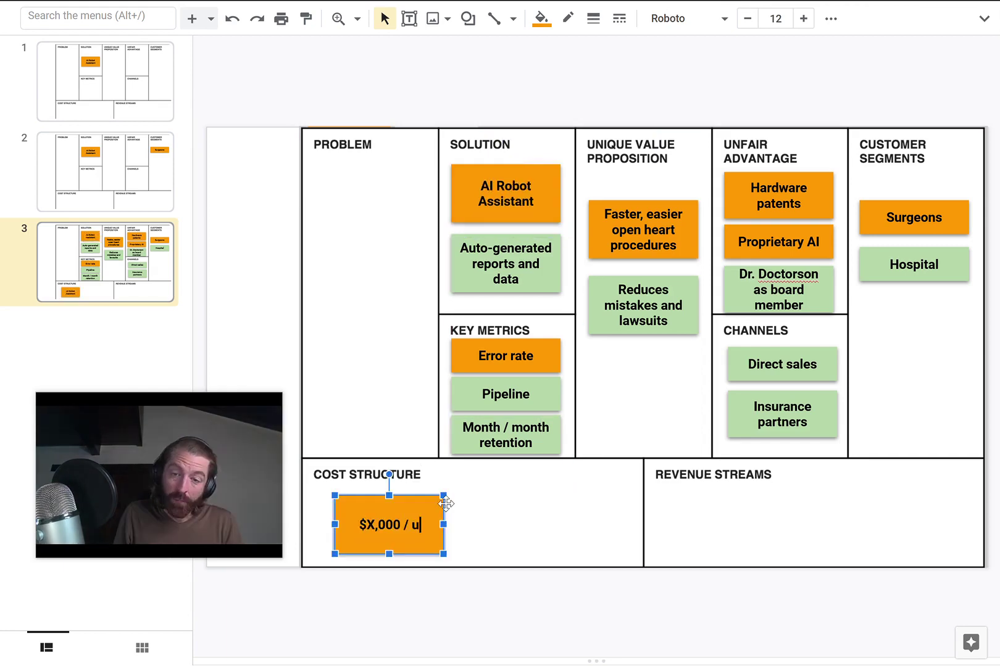
key(BackSpace)
text(robot manu)
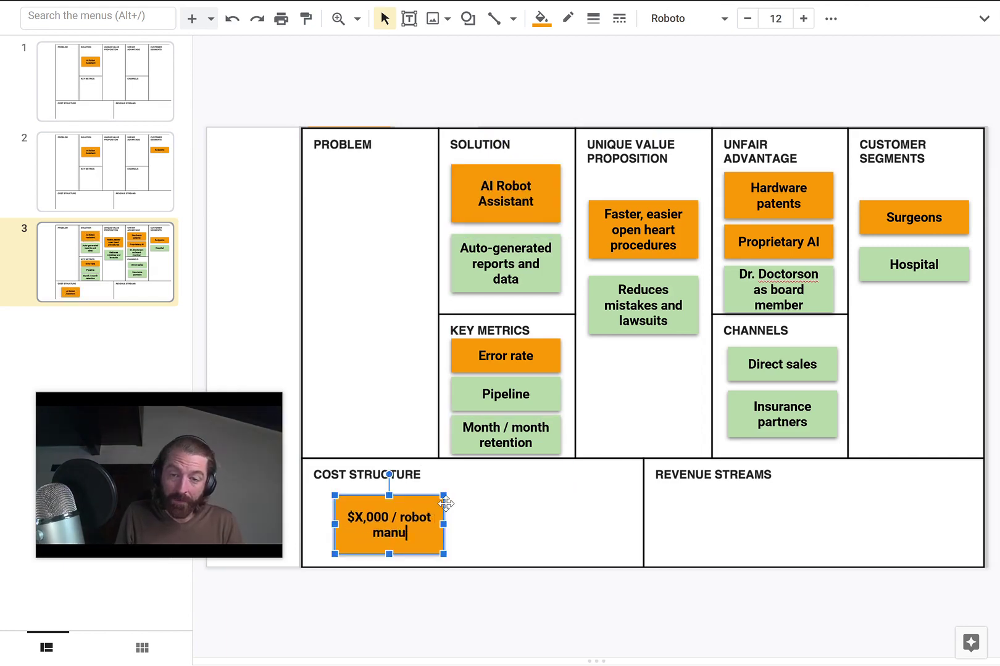
text(facturing)
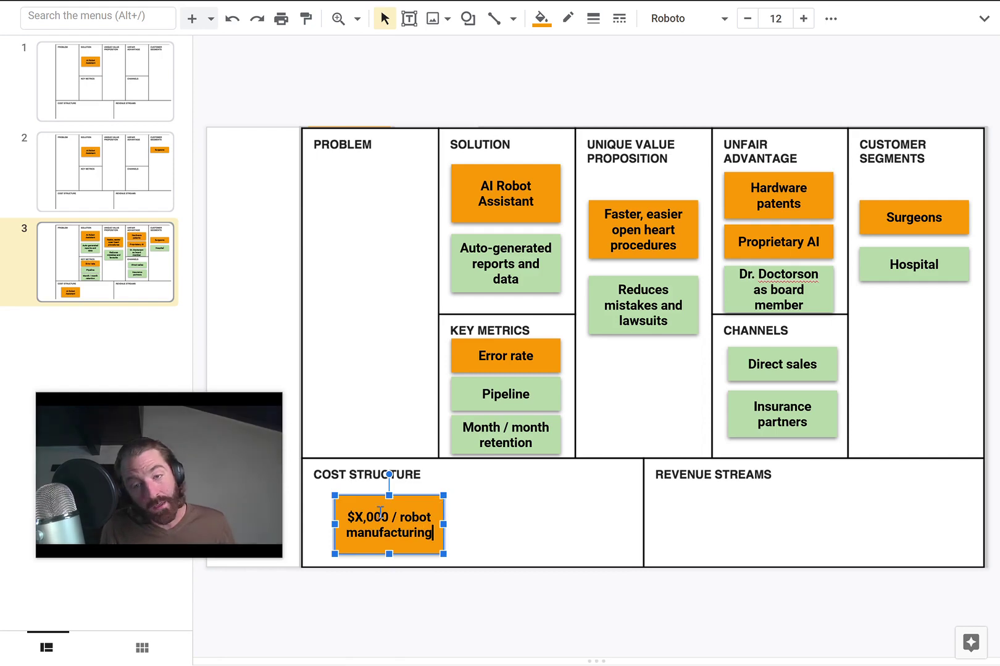
drag(359, 493, 356, 493)
click(450, 508)
click(439, 497)
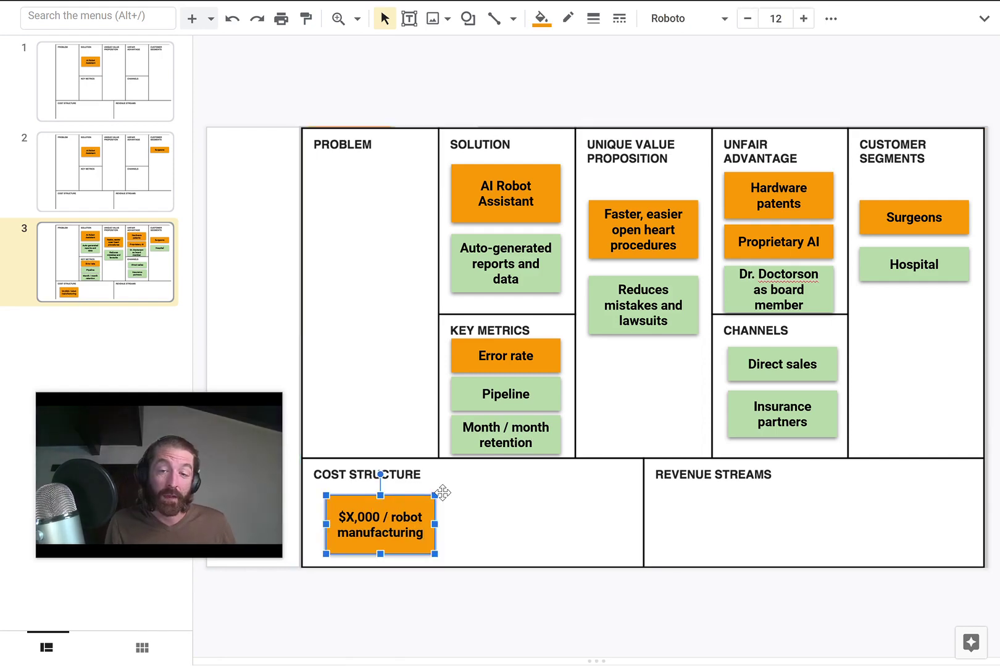
Duplicate it as '$X,000,000 / year research and operations' and arrange both notes side by side
key(ctrl+d)
drag(412, 503, 465, 517)
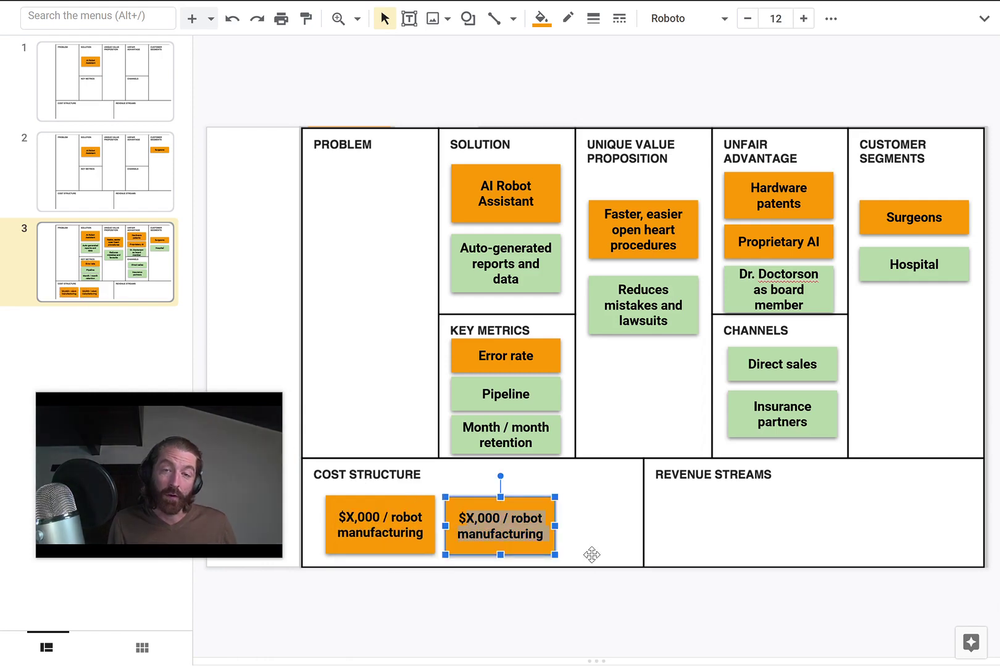
key(BackSpace)
text($)
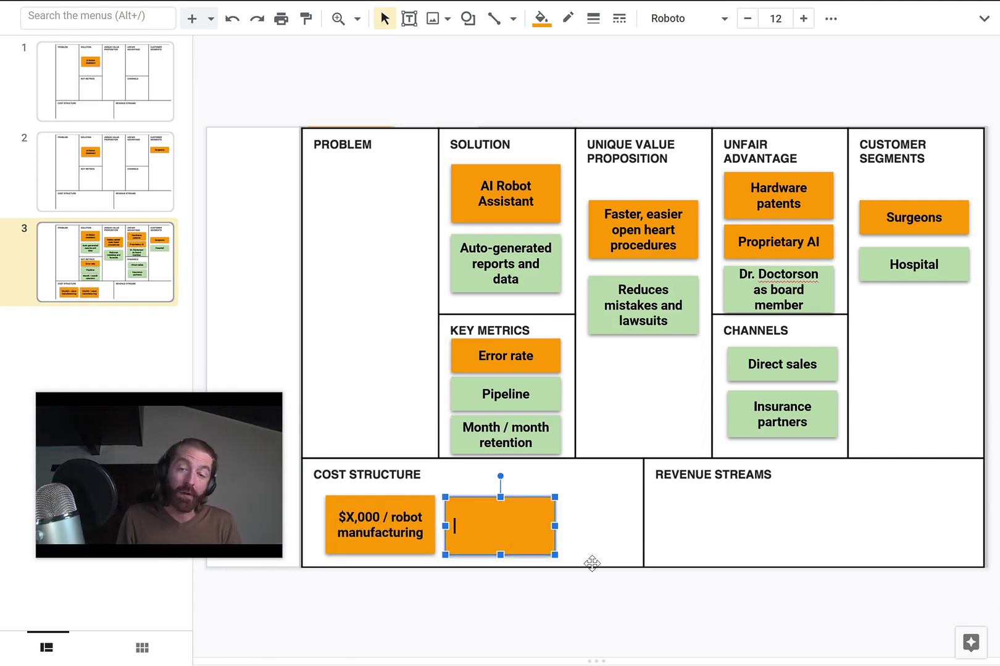
text($X,)
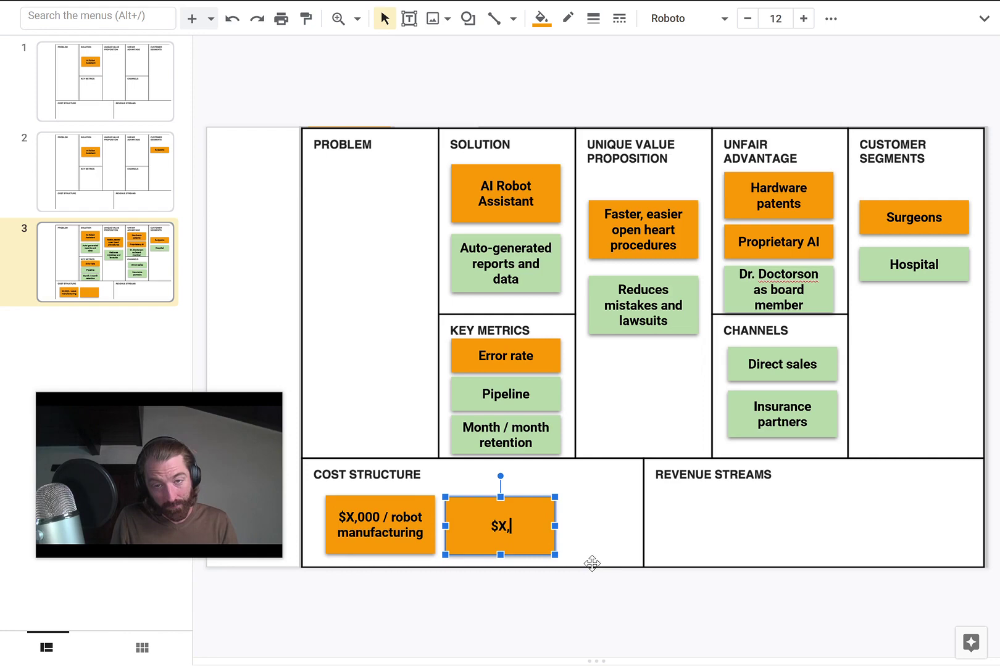
text(000,000 / year)
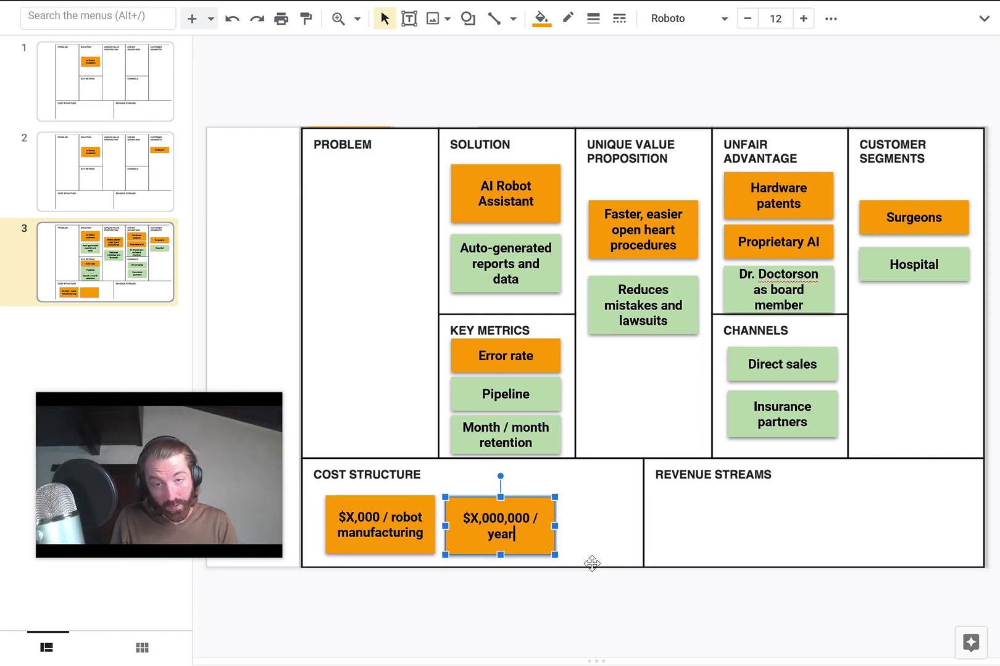
text( research and operations)
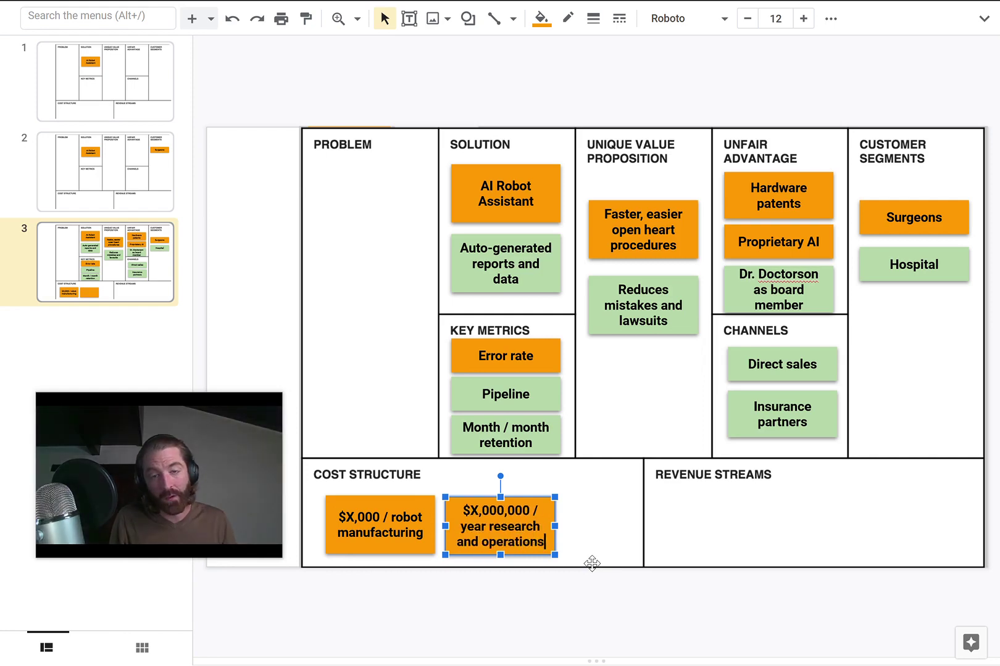
drag(420, 498, 403, 487)
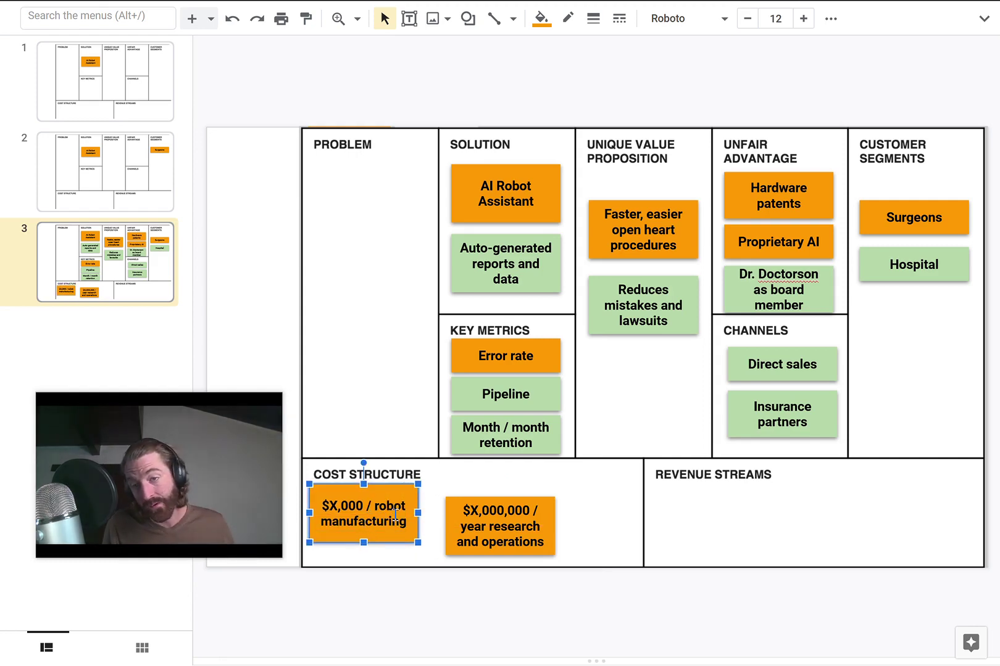
click(480, 509)
drag(460, 494, 438, 482)
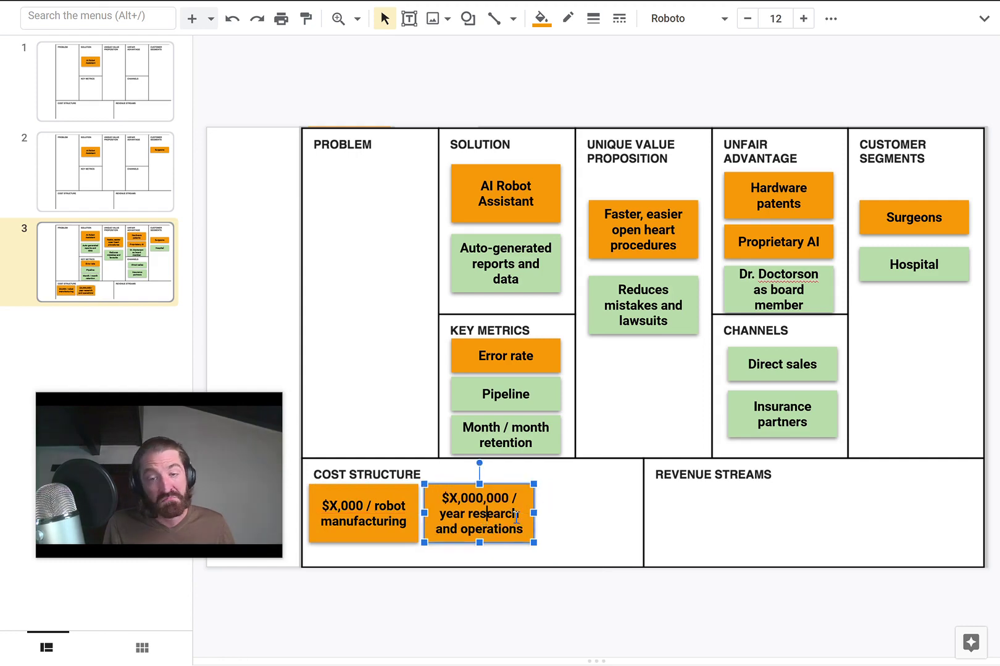
Copy the Hospital note into Cost Structure, relabel it for customer acquisition costs, and enlarge it
click(880, 267)
key(ctrl+d)
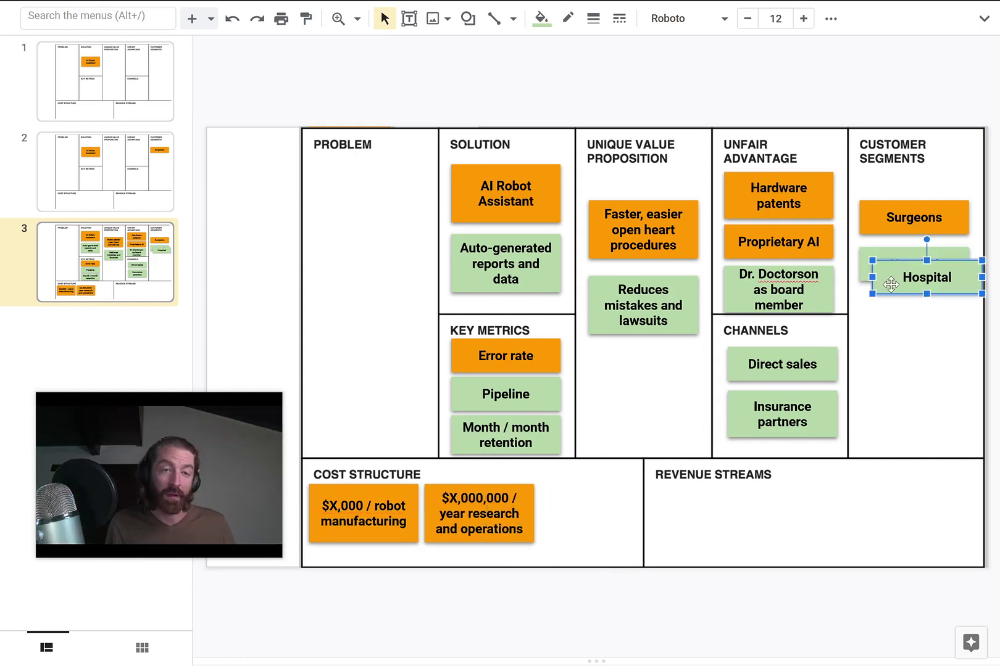
drag(890, 277, 558, 502)
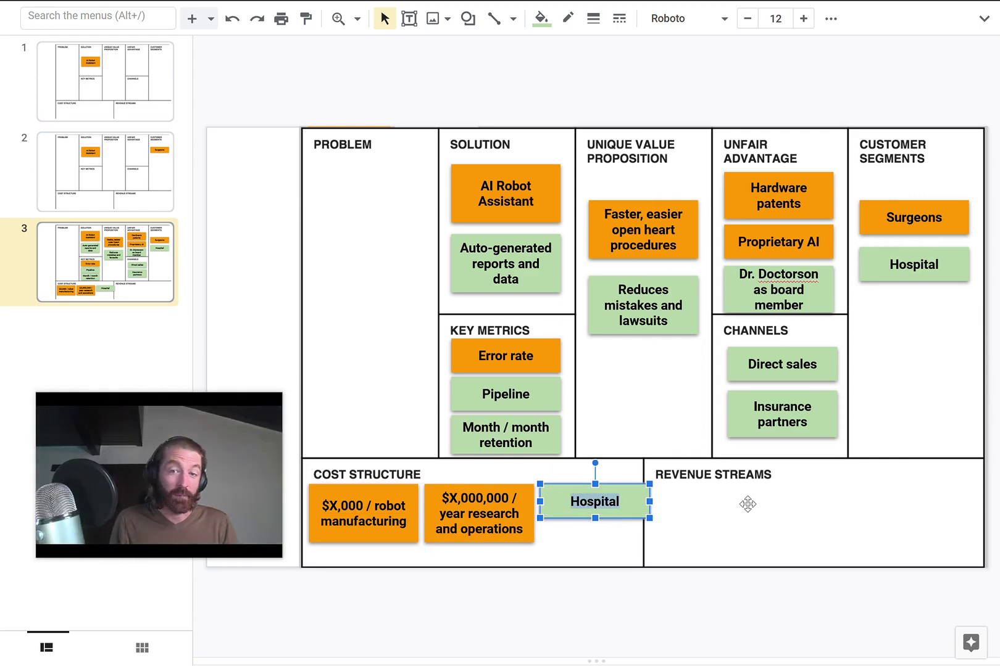
text($X0,000 / customer sales)
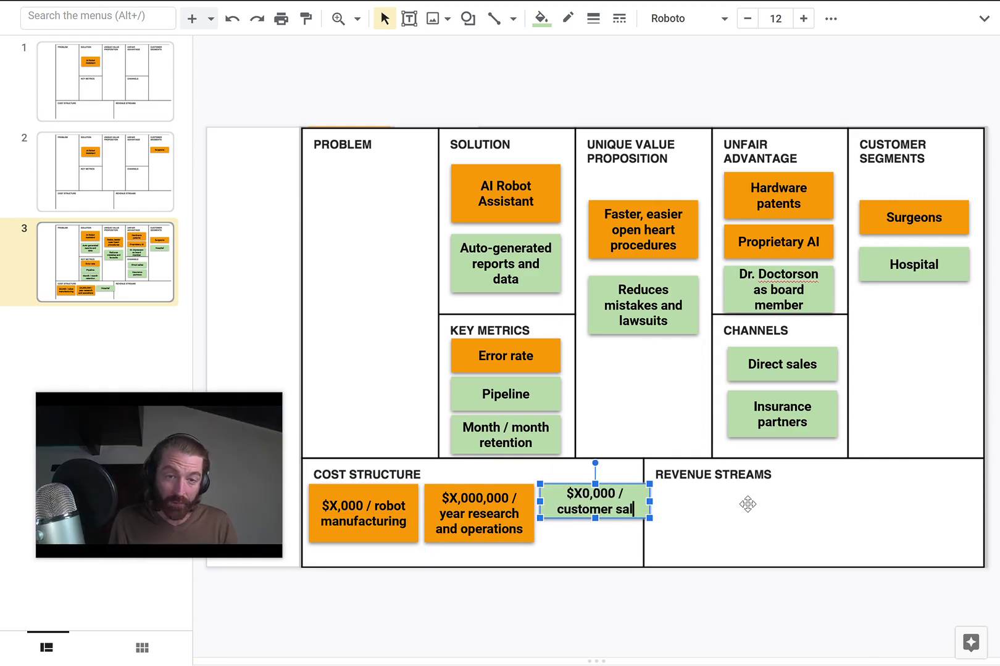
key(BackSpace)
key(BackSpace)
key(BackSpace)
key(BackSpace)
key(BackSpace)
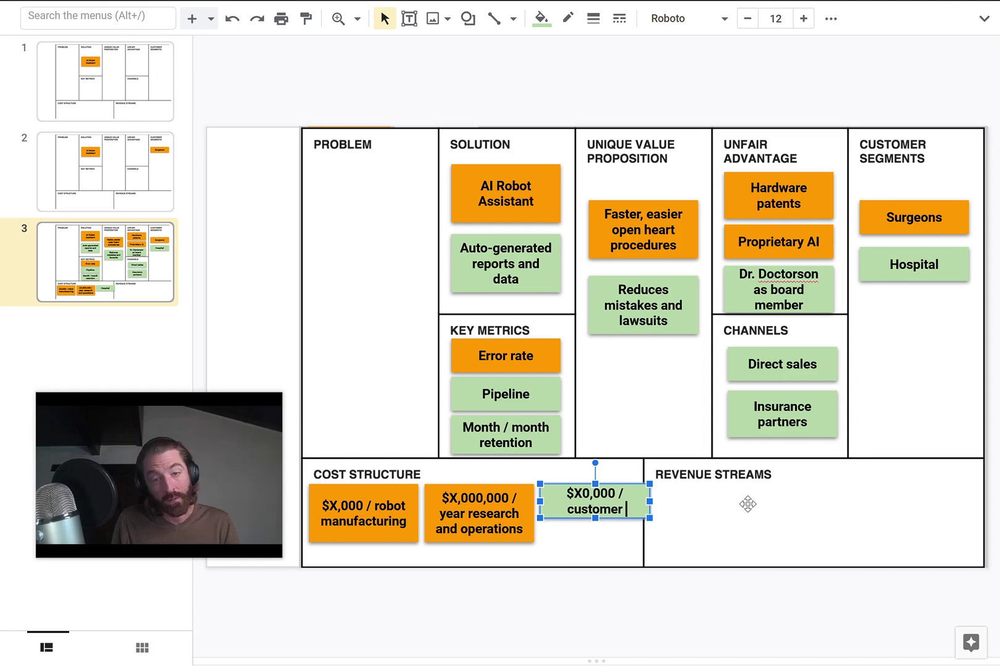
text(acquisition costs)
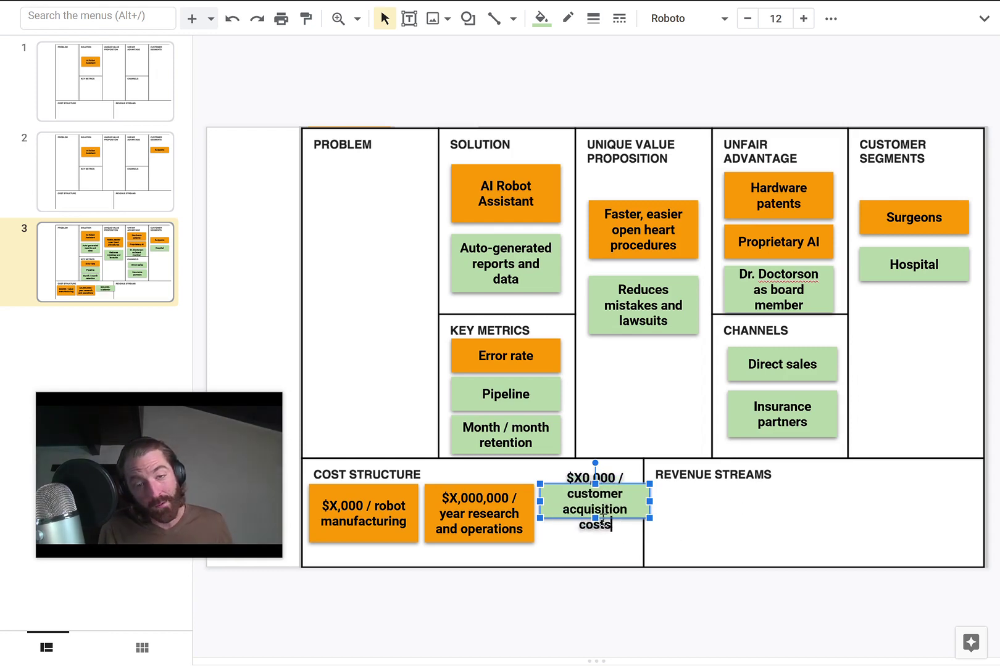
drag(595, 518, 587, 546)
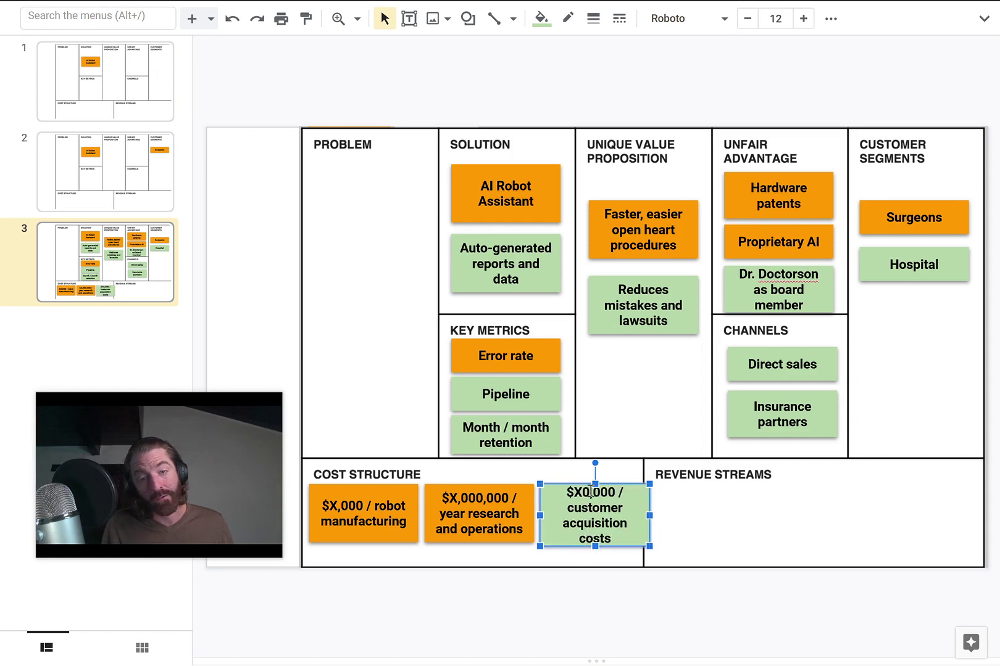
drag(595, 485, 575, 478)
Correct the green note's amount so it reads '$X,000 / customer acquisition costs'
click(486, 513)
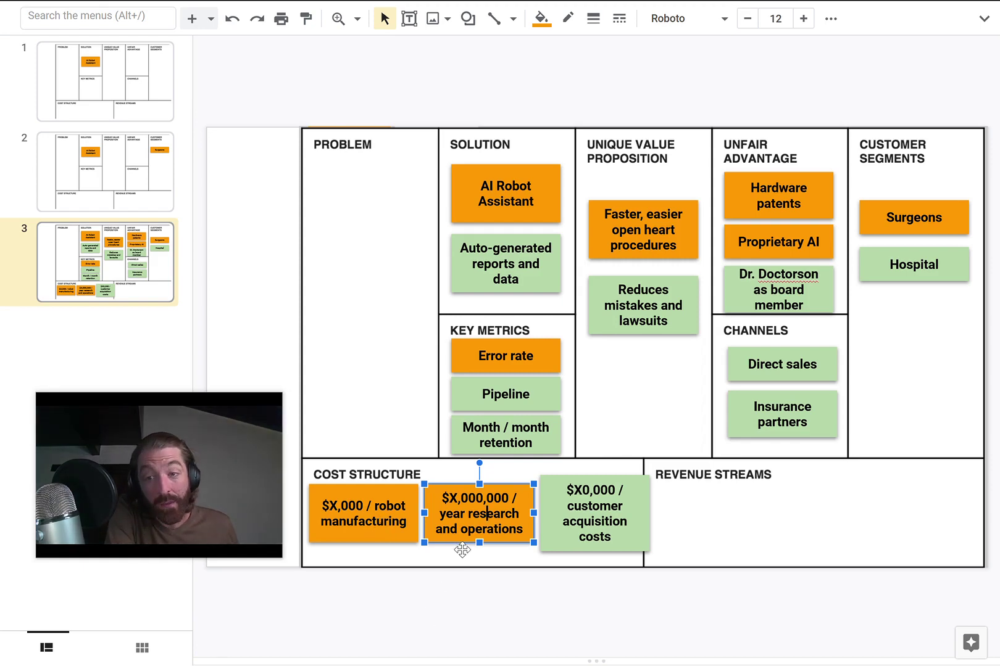
shift+click(483, 534)
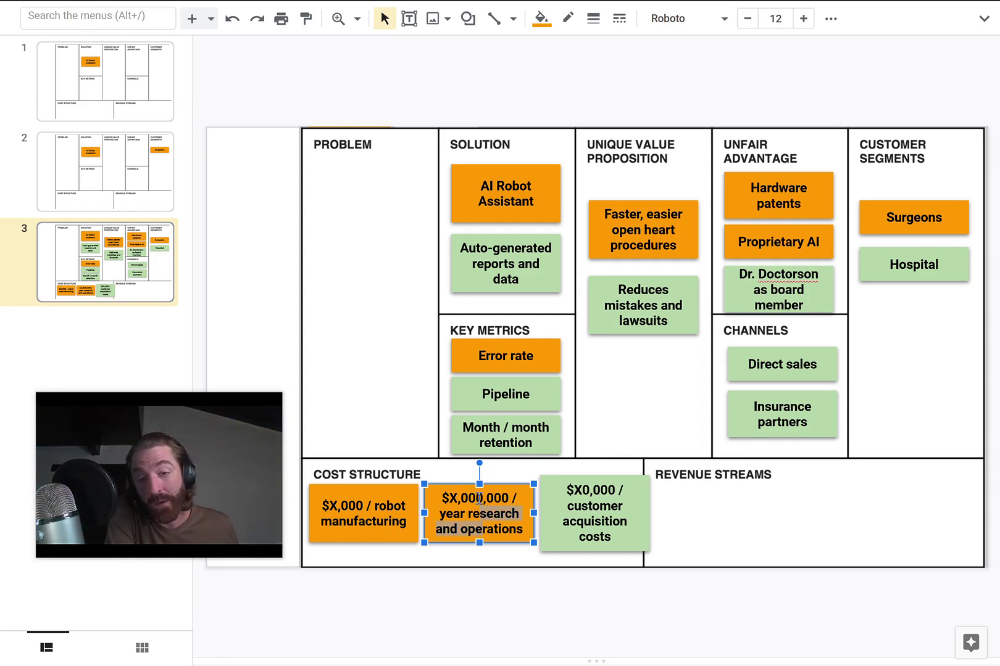
drag(469, 530, 476, 499)
key(ctrl+z)
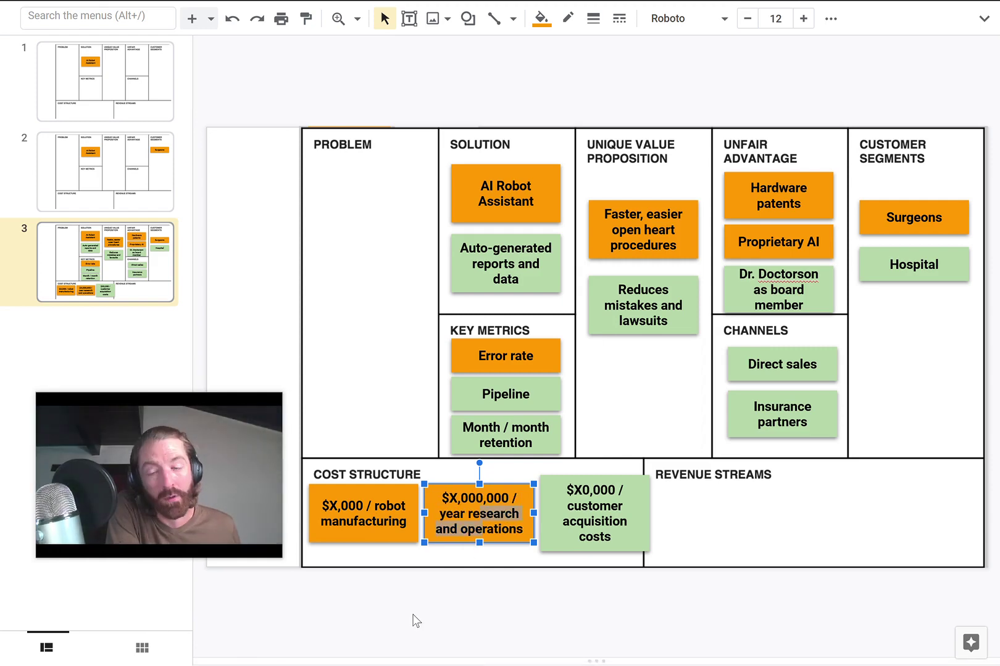
click(590, 505)
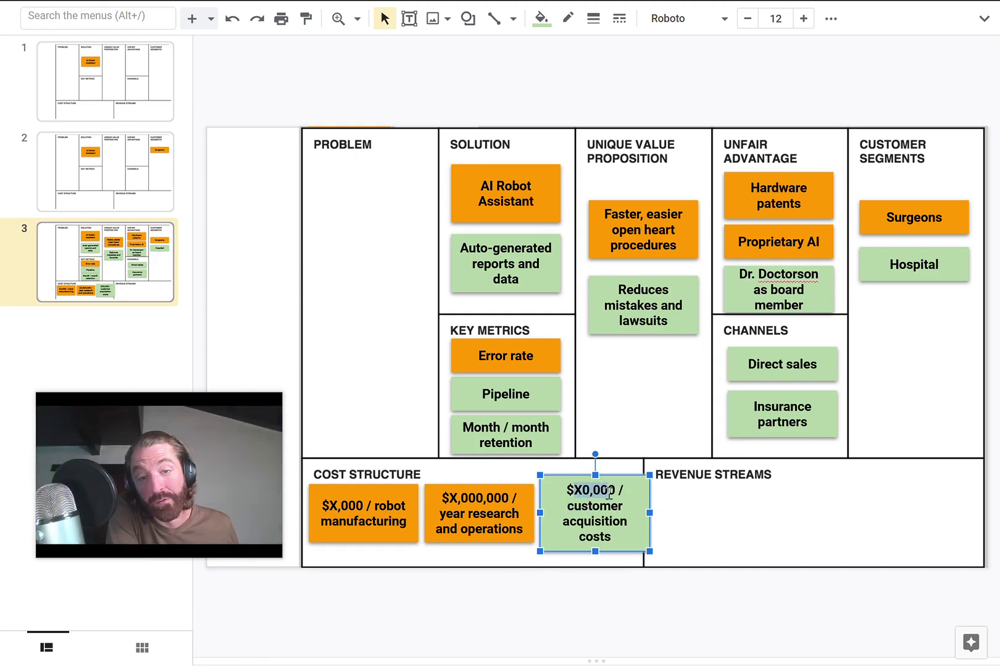
click(611, 505)
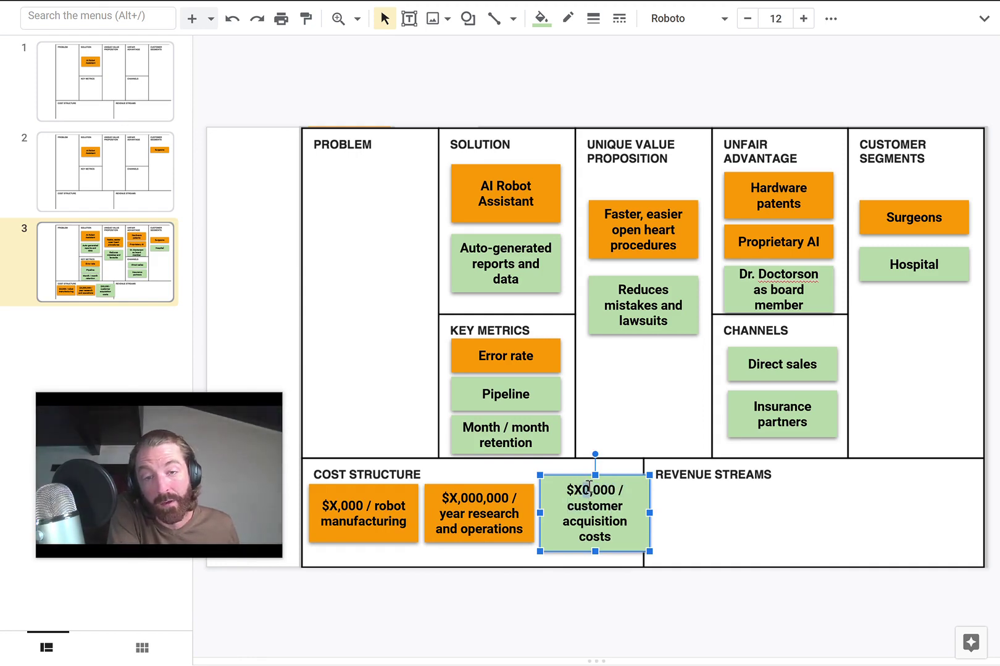
key(Delete)
key(Delete)
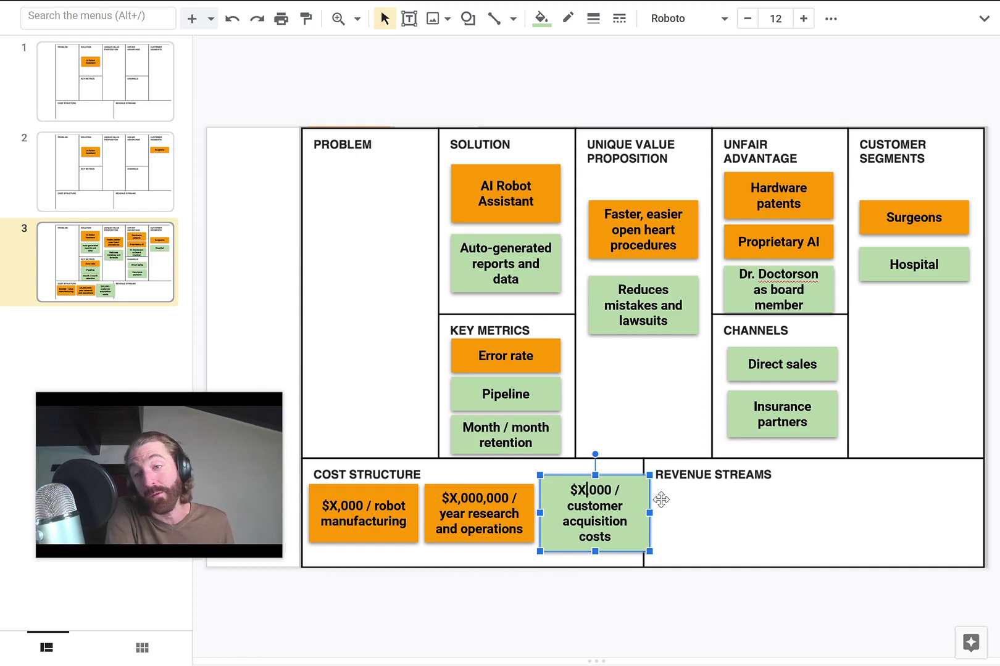
text(,)
click(704, 492)
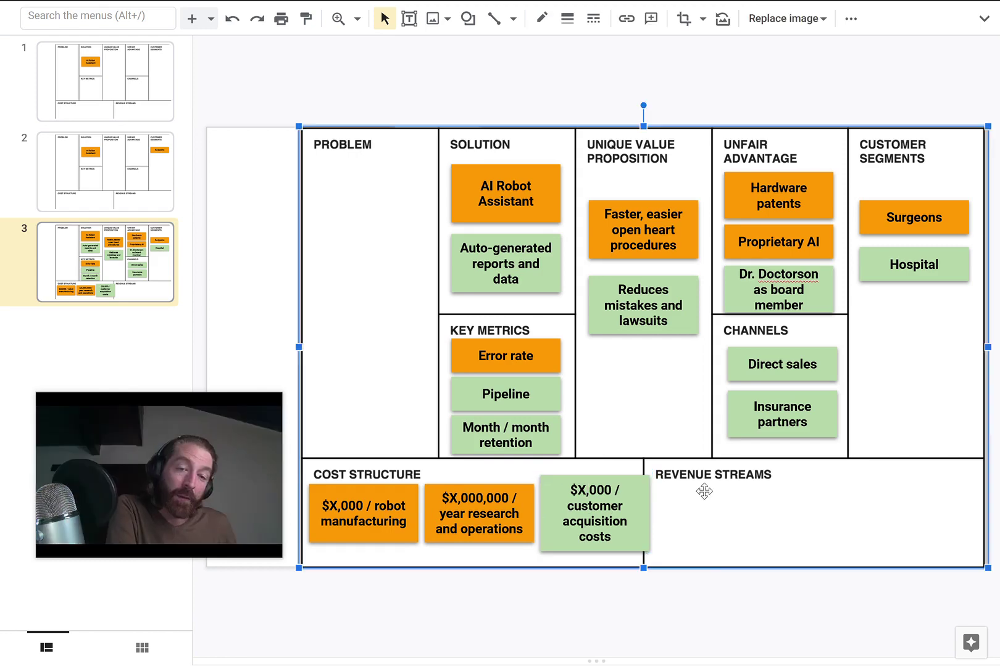
Copy the green Hospital note into Revenue Streams as '$X0,000 / robot setup fee'
click(616, 508)
drag(903, 259, 730, 522)
double_click(739, 524)
text($)
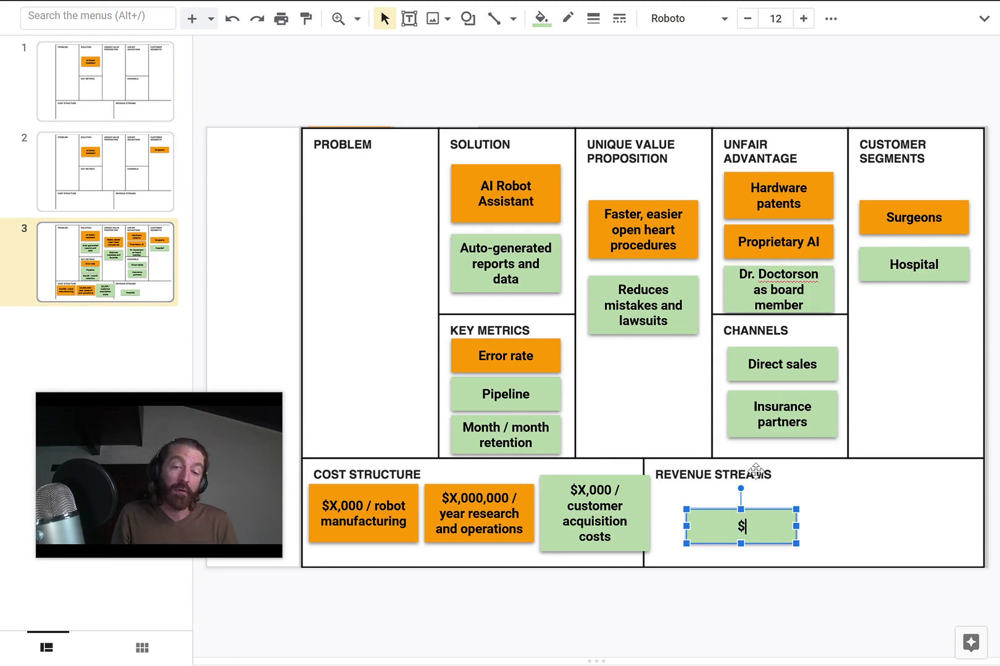
text(X0,000 )
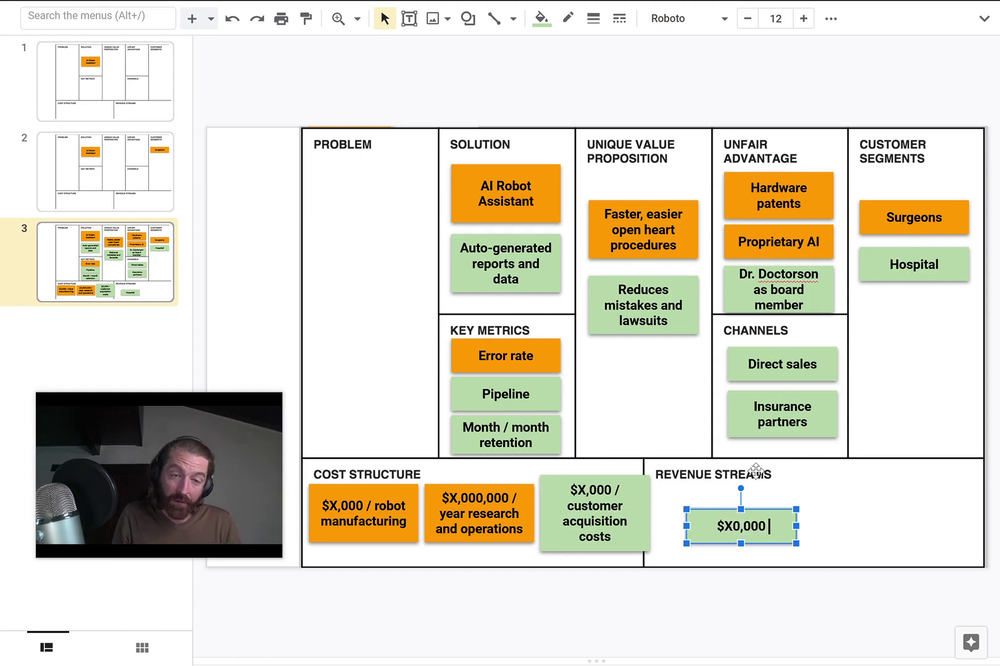
text(/ robot setup fee)
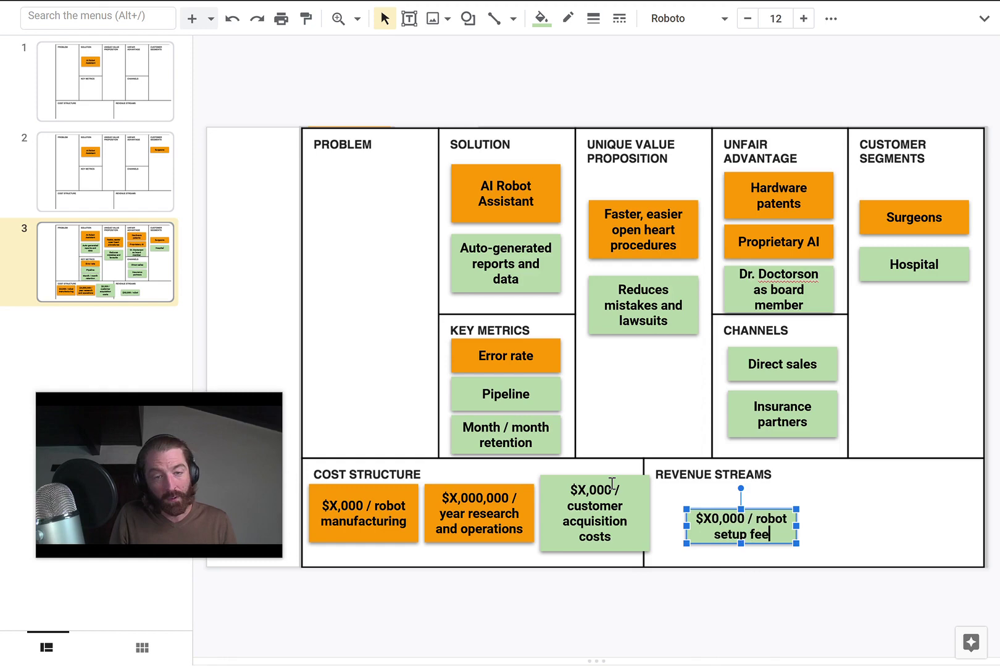
click(801, 444)
Add a '$X00 / surgery' note and change the first to '$X,000 / robot / month rental'
click(904, 258)
drag(904, 258, 824, 501)
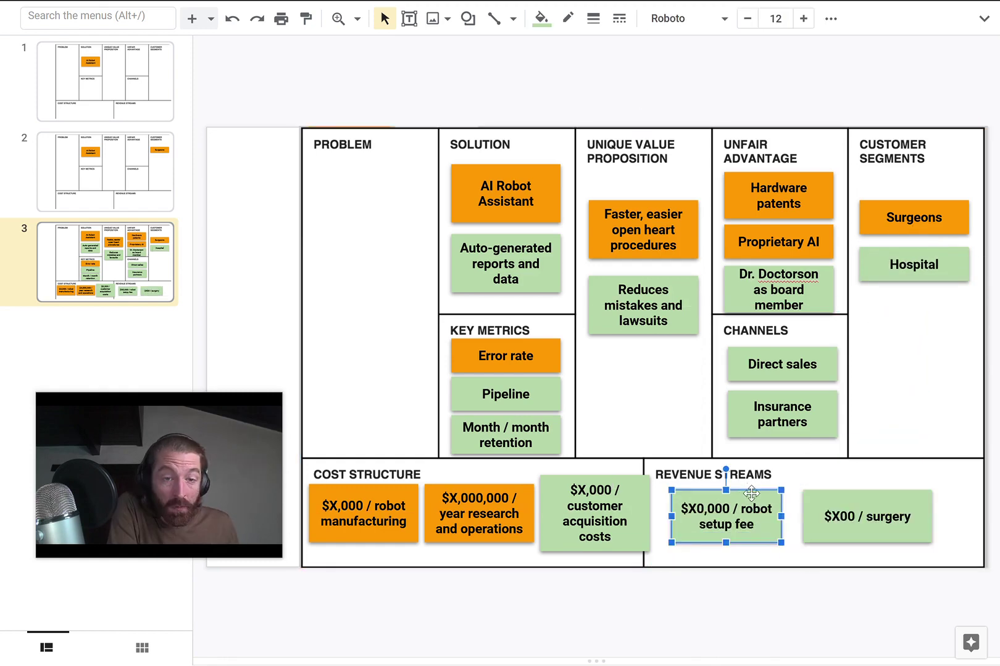
drag(751, 494, 762, 494)
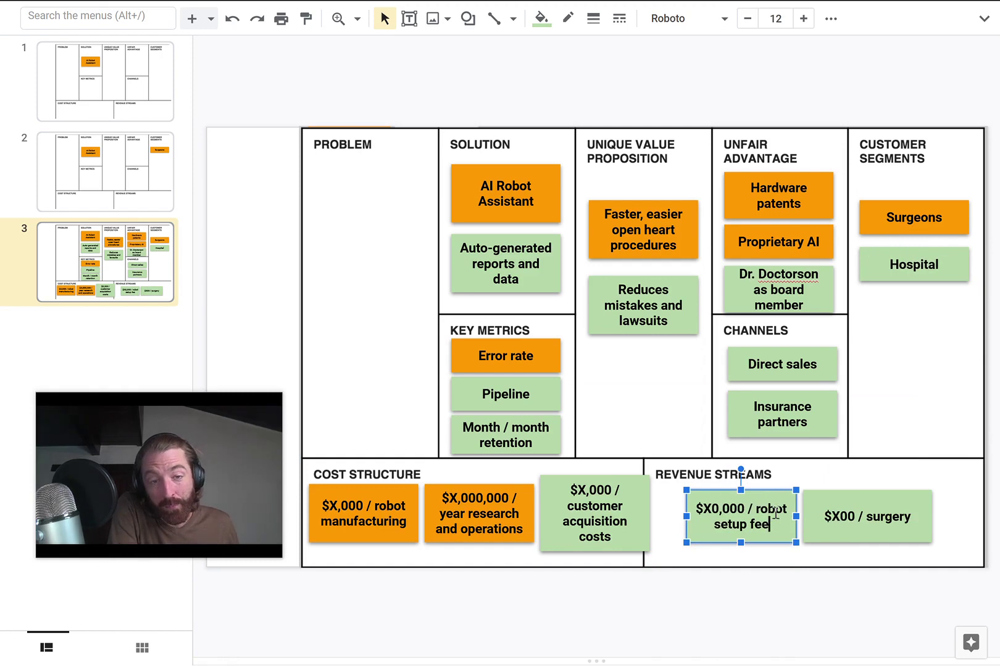
click(842, 520)
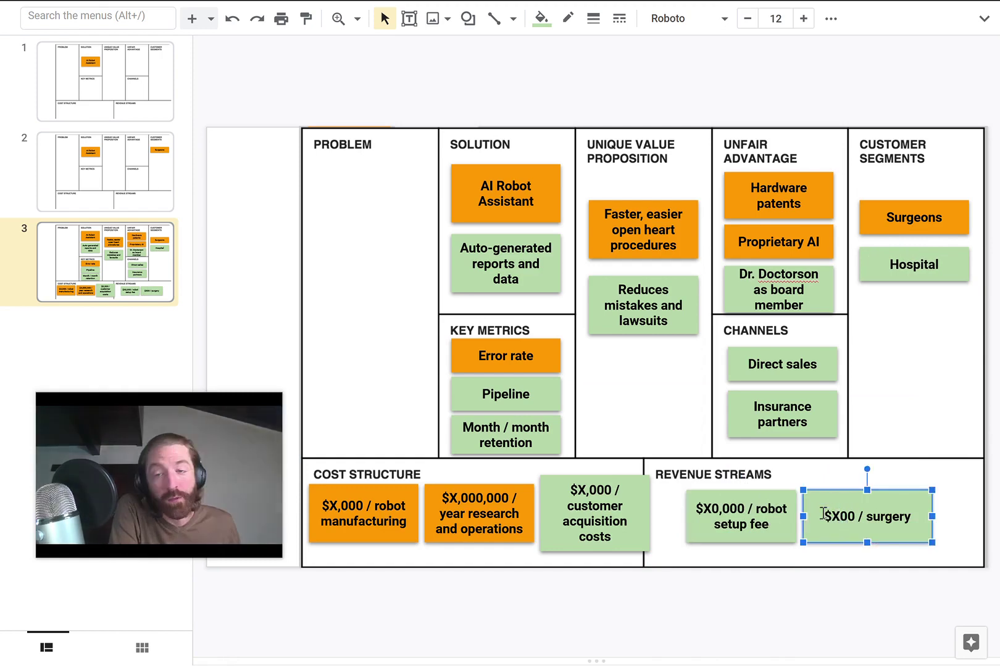
click(718, 516)
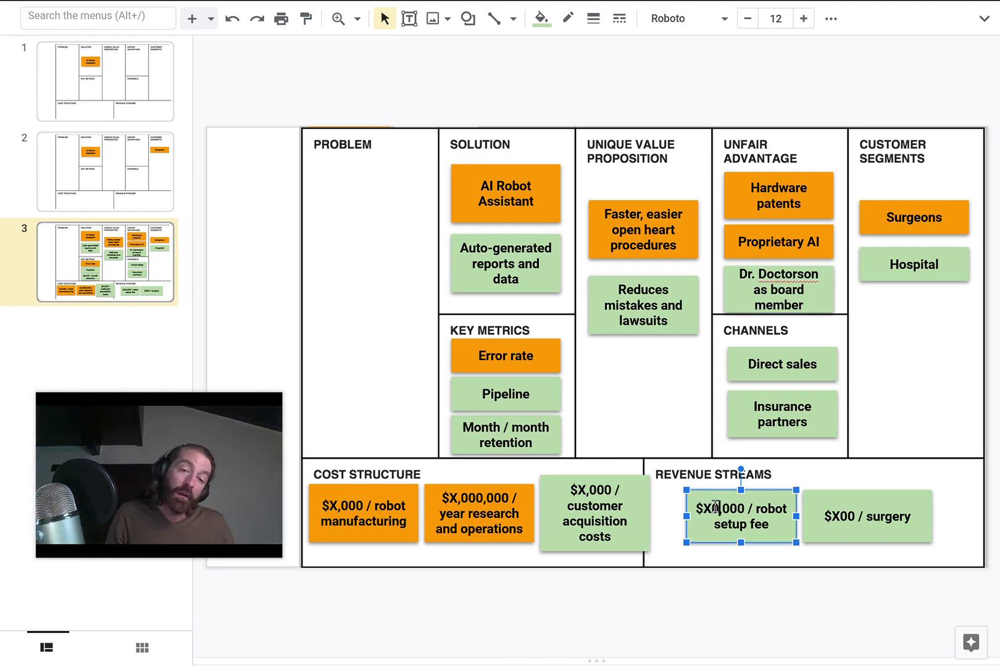
key(BackSpace)
key(BackSpace)
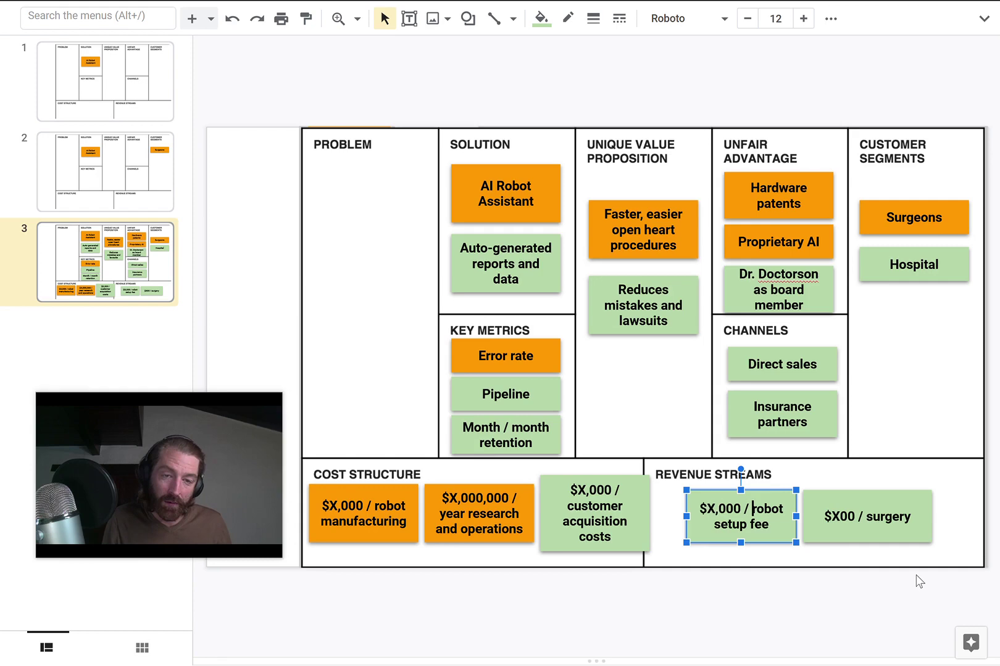
text(/ month rental)
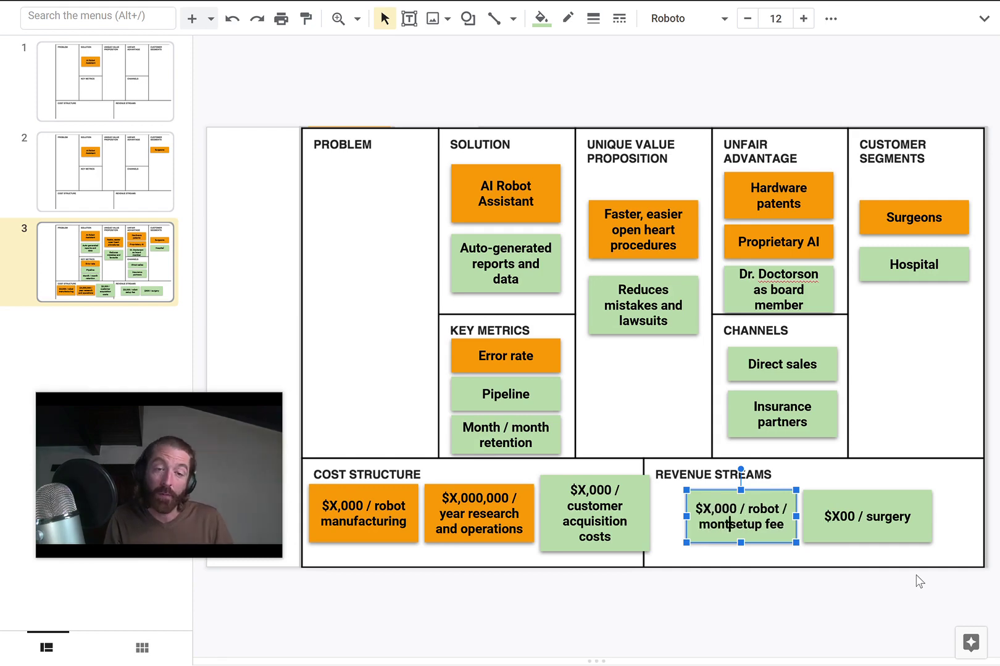
key(shift+End)
key(Delete)
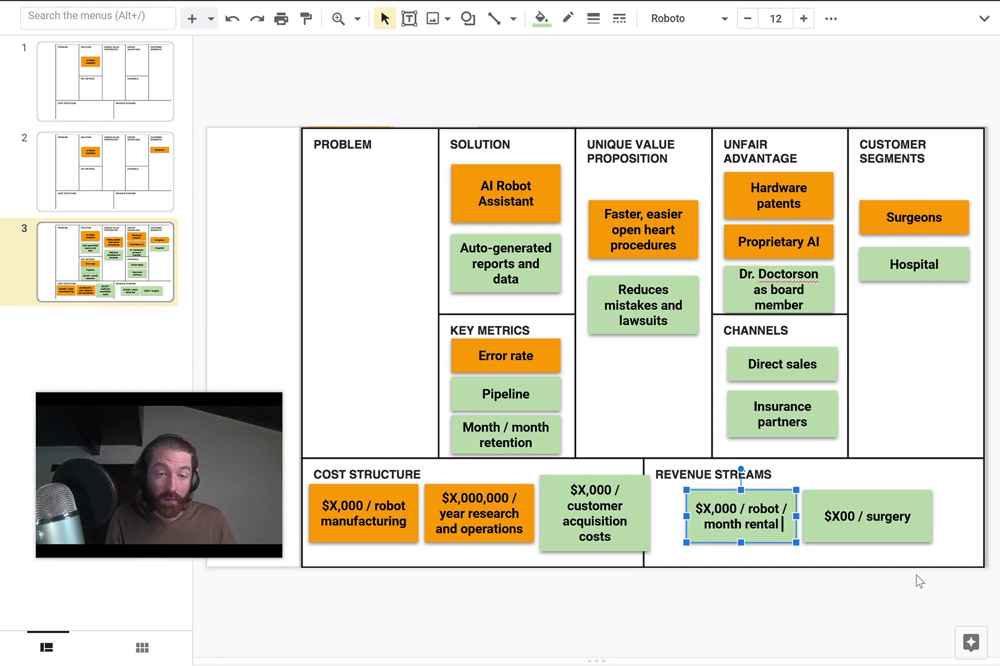
Fill the Insurance partners note in Channels with a darker green than the Direct sales note
click(846, 536)
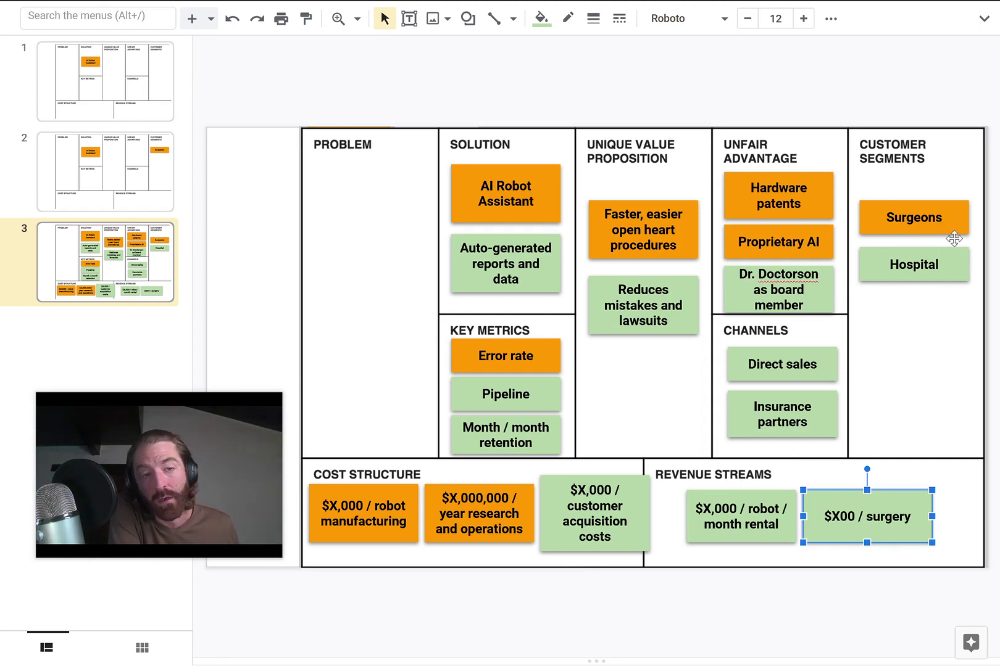
right_click(791, 406)
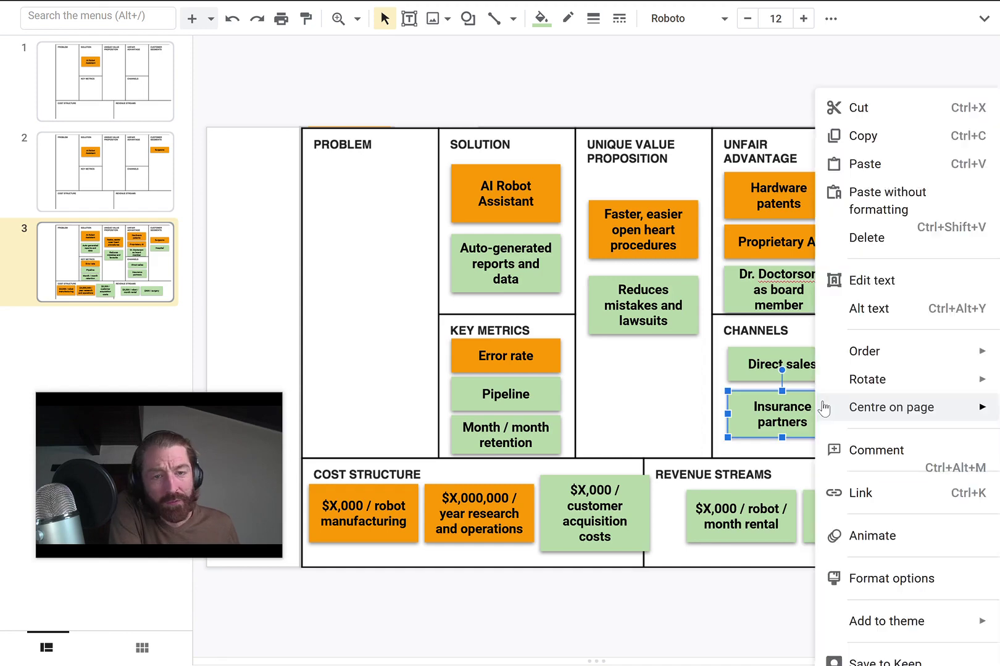
key(Escape)
click(541, 18)
click(629, 221)
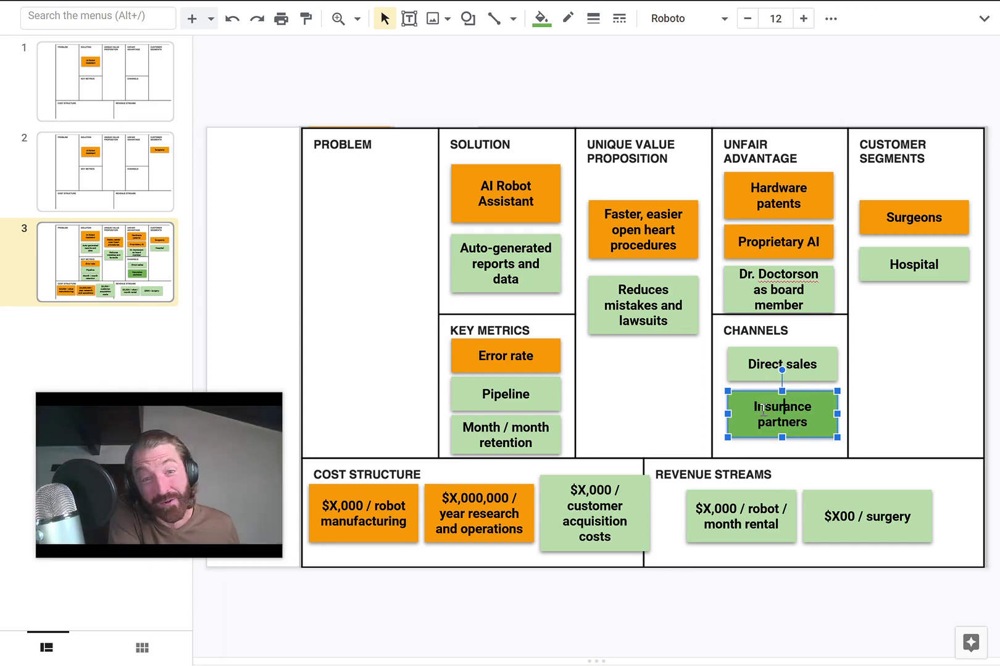
key(Escape)
key(Escape)
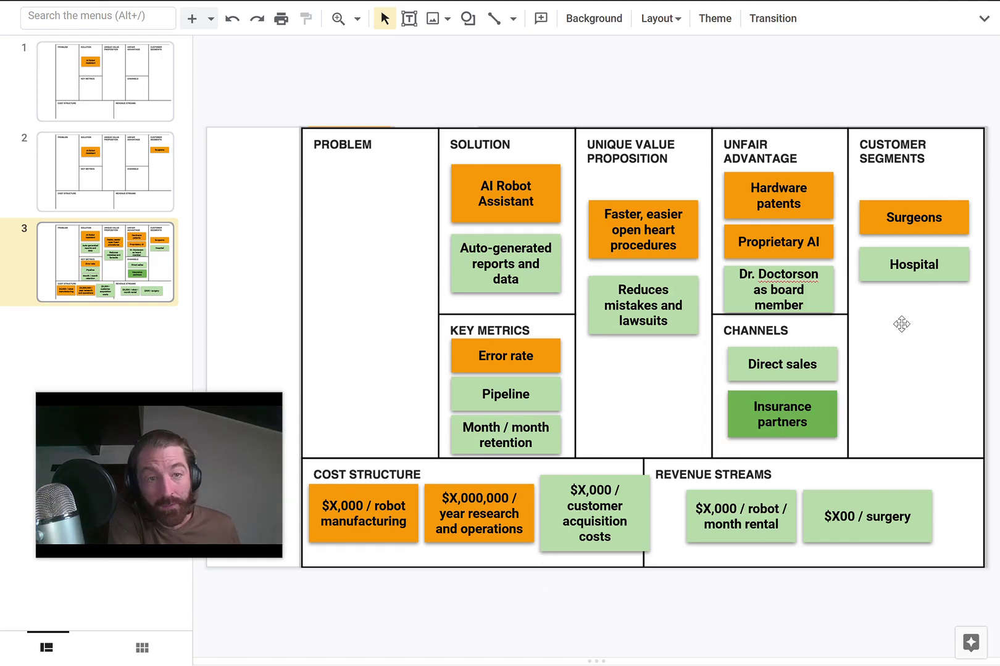
Append '(ecomic buyer)' to Hospital and '(user)' to Surgeons, then make the Surgeons note taller
click(882, 222)
click(874, 266)
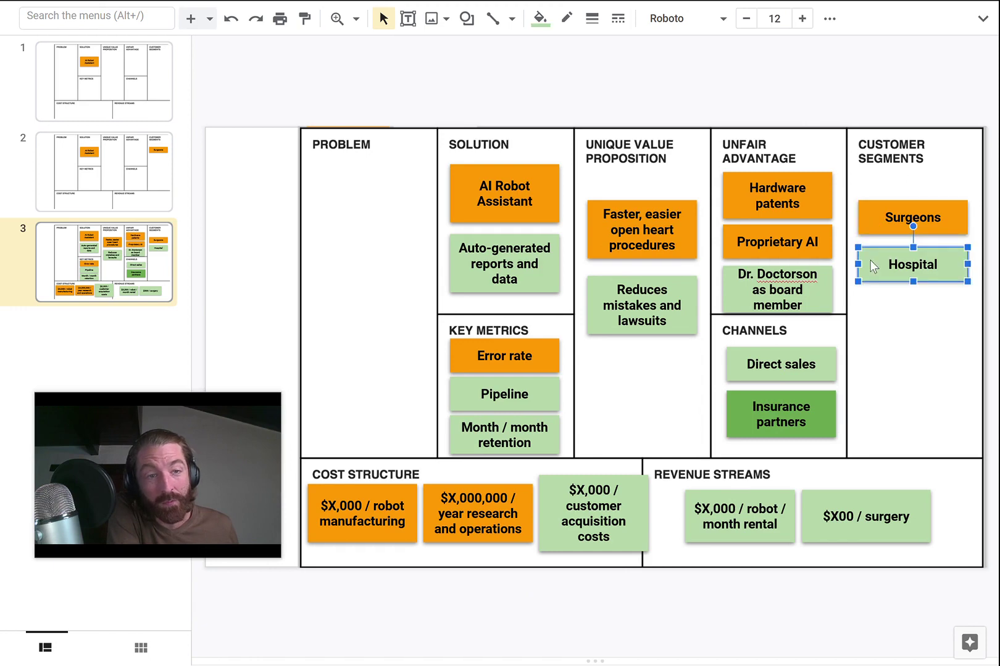
text((eco)
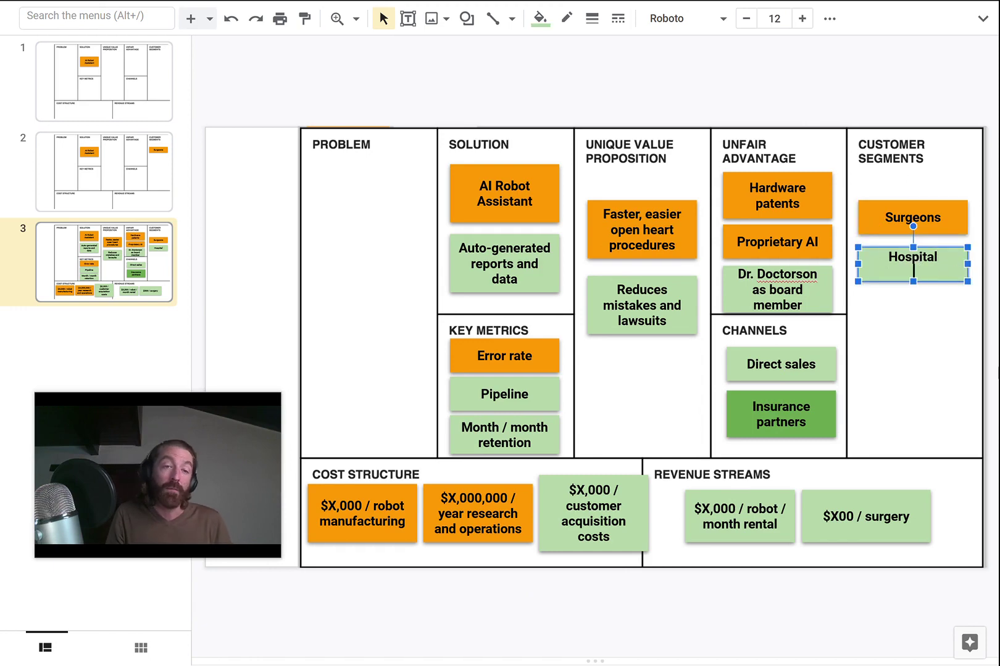
text(mic buyer))
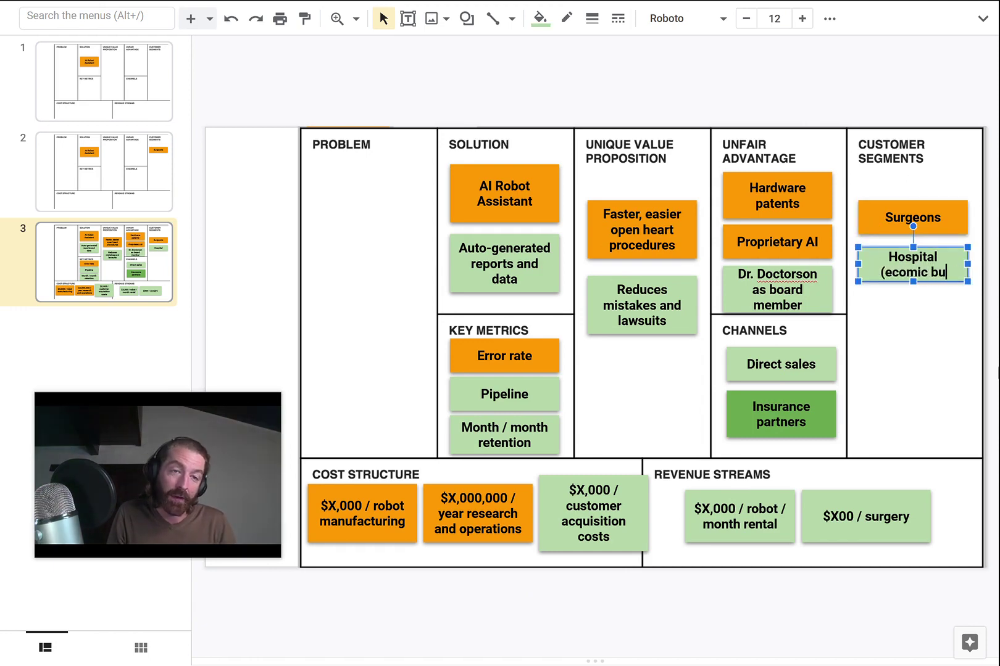
click(949, 217)
text((user))
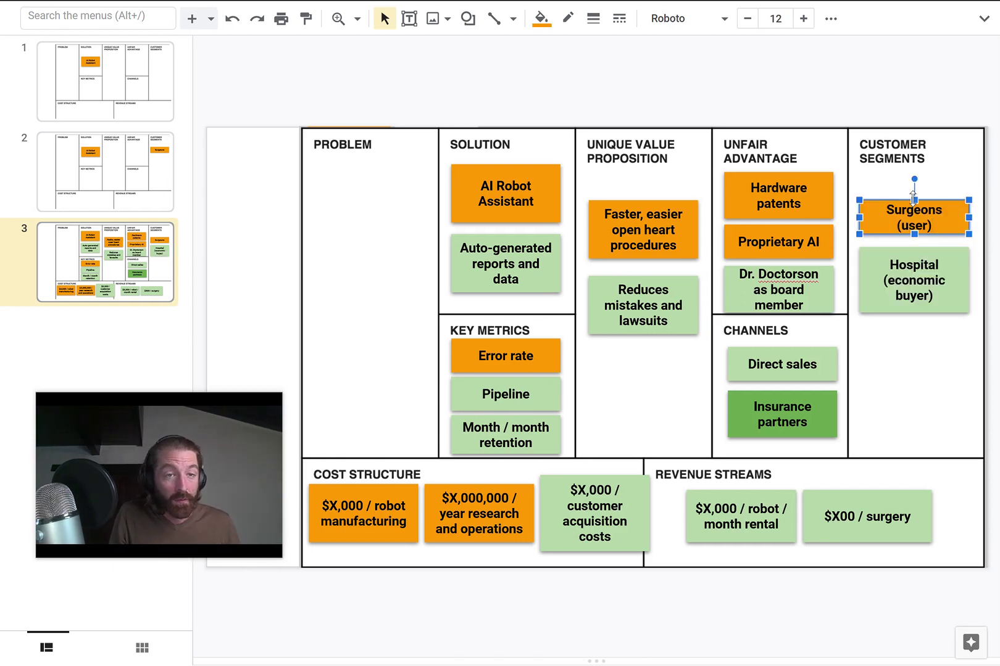
drag(913, 197, 914, 186)
click(932, 375)
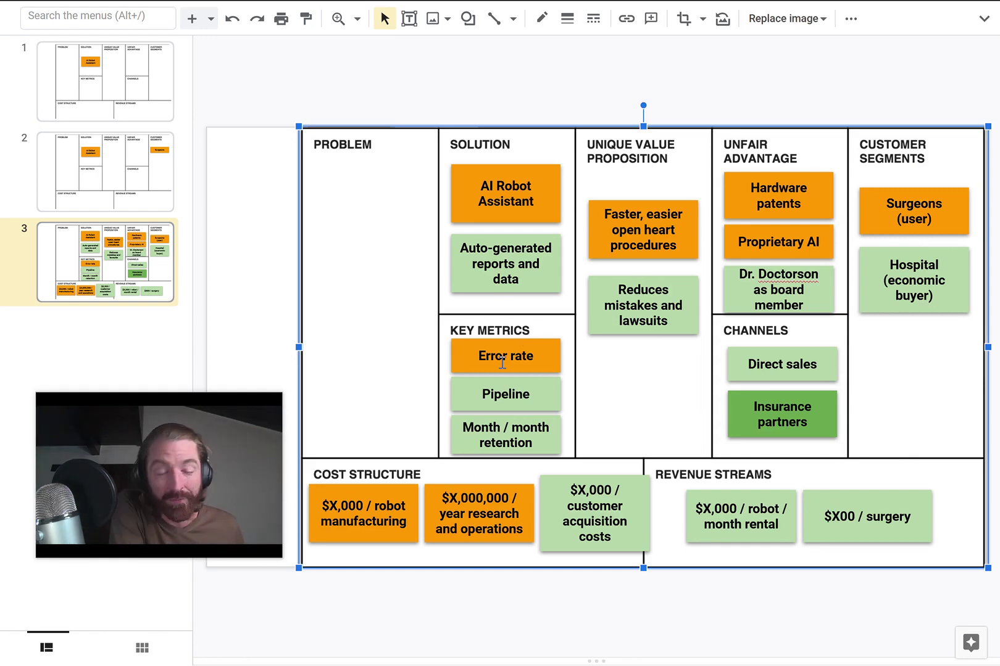
Select and deselect the board member, Insurance partners and Direct sales notes to check them
click(813, 302)
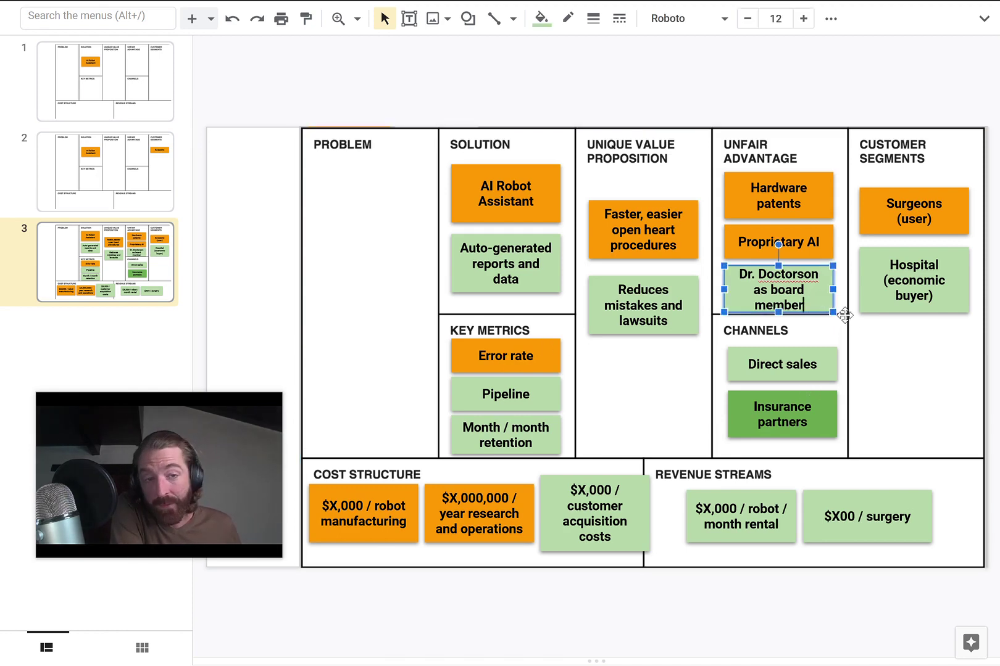
click(733, 580)
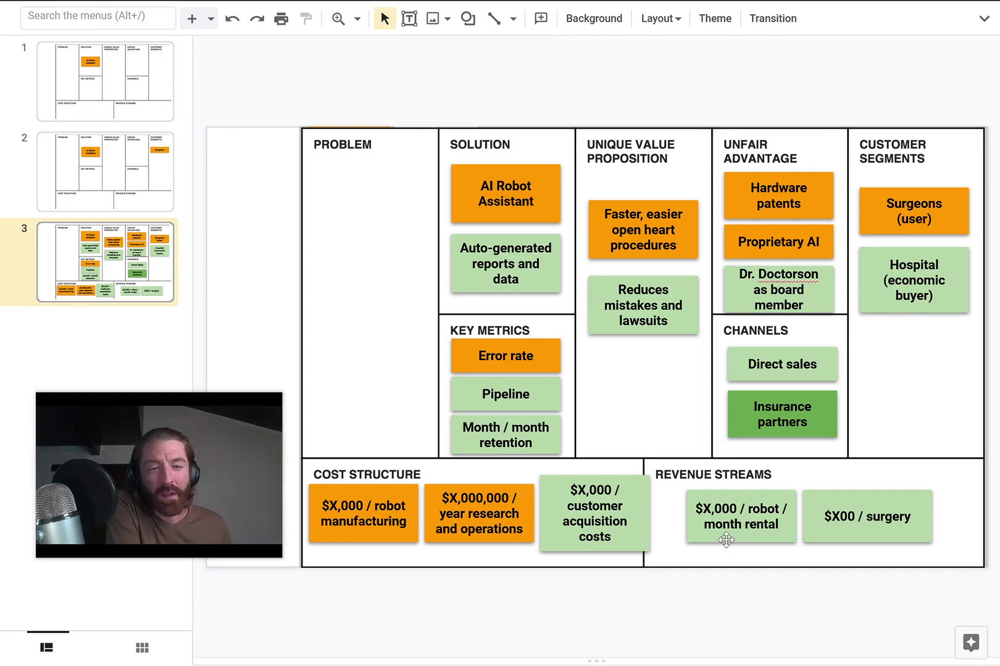
click(747, 422)
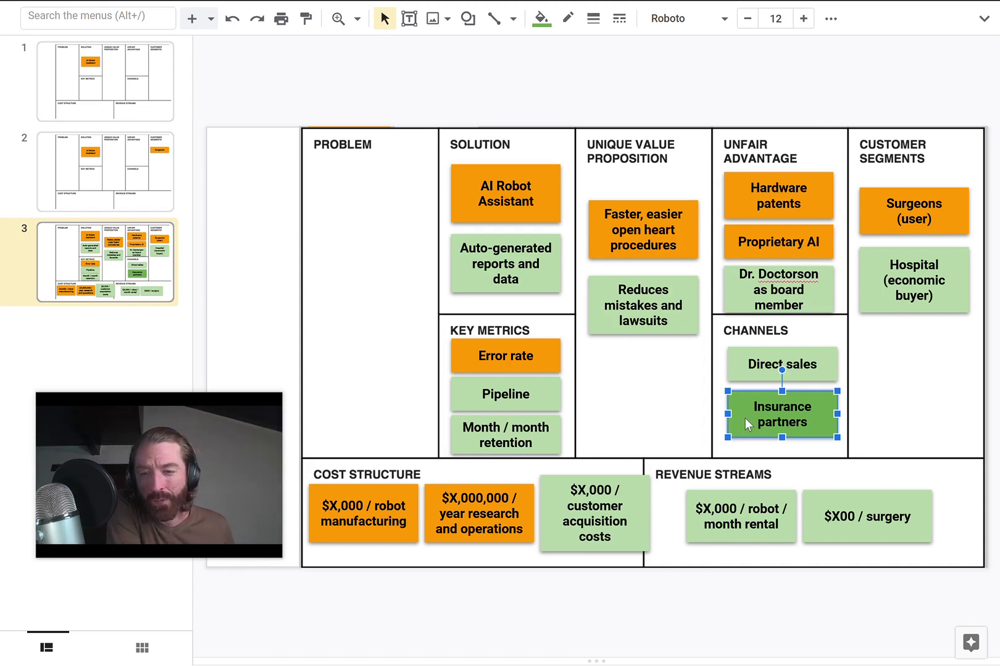
click(591, 398)
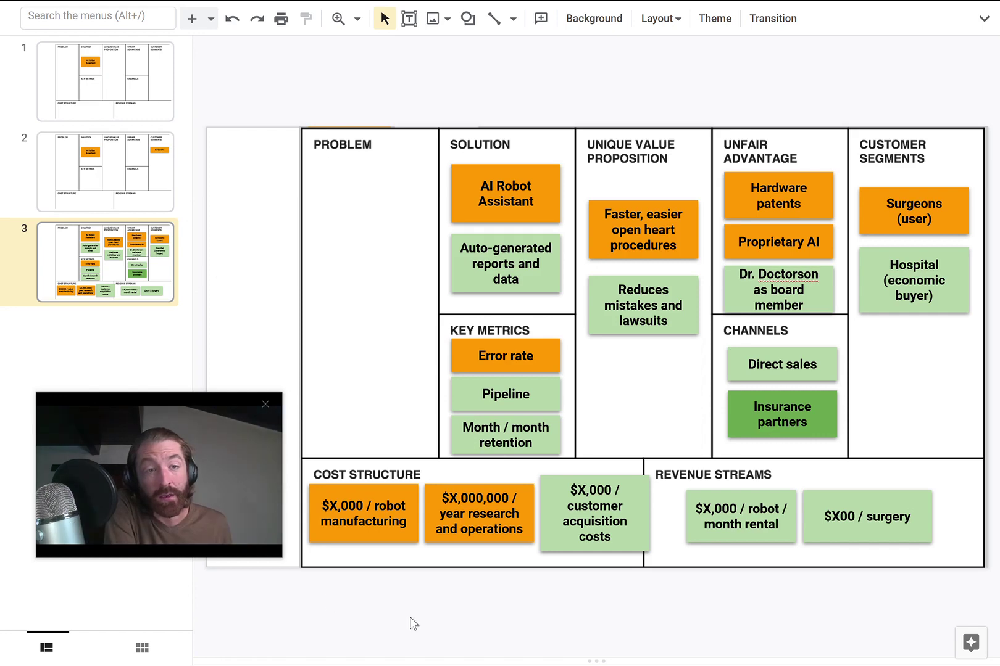
click(752, 378)
click(760, 421)
click(751, 364)
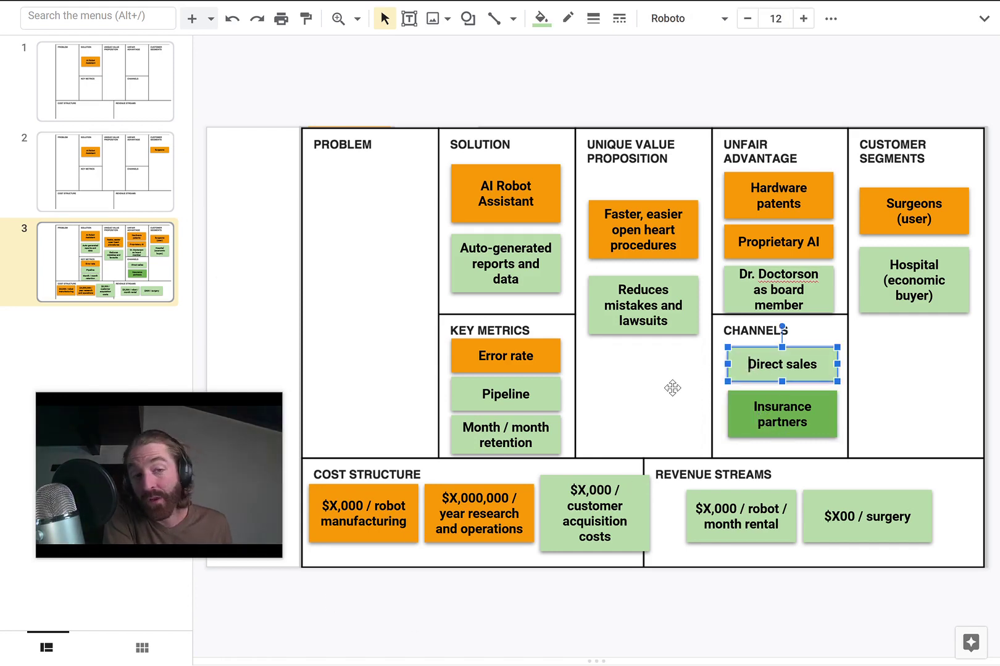
click(615, 614)
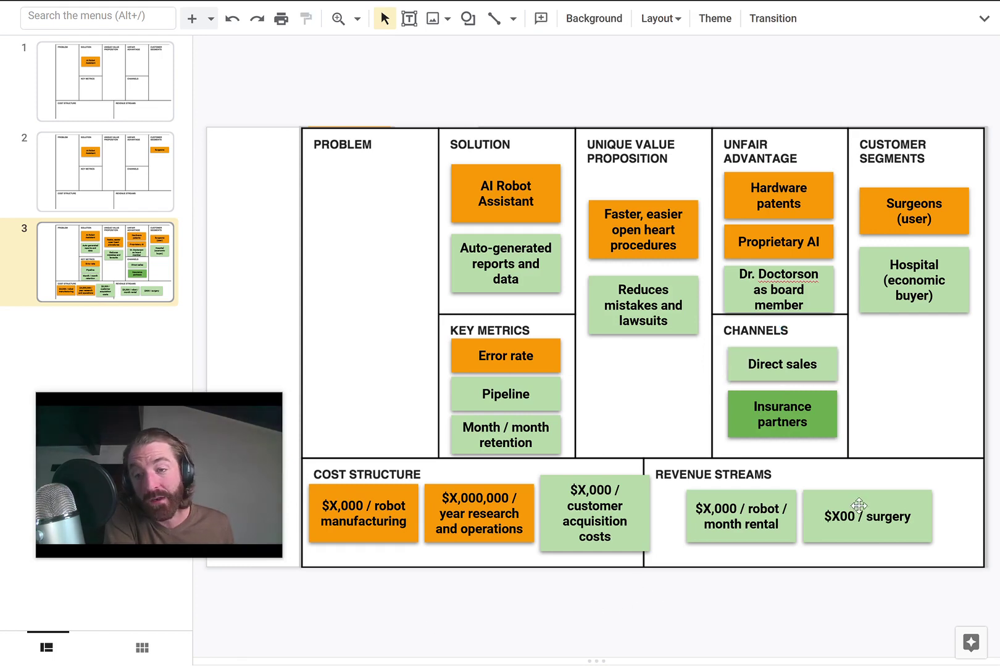